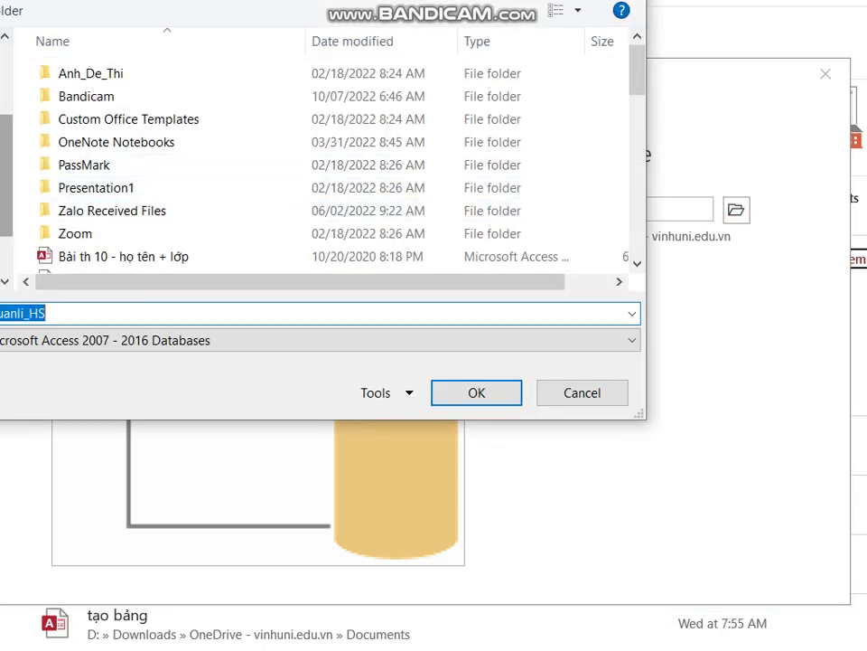
# Create the blank database Quanli_HS.accdb on drive D and start a new table in Design view
pyautogui.click(486, 395)
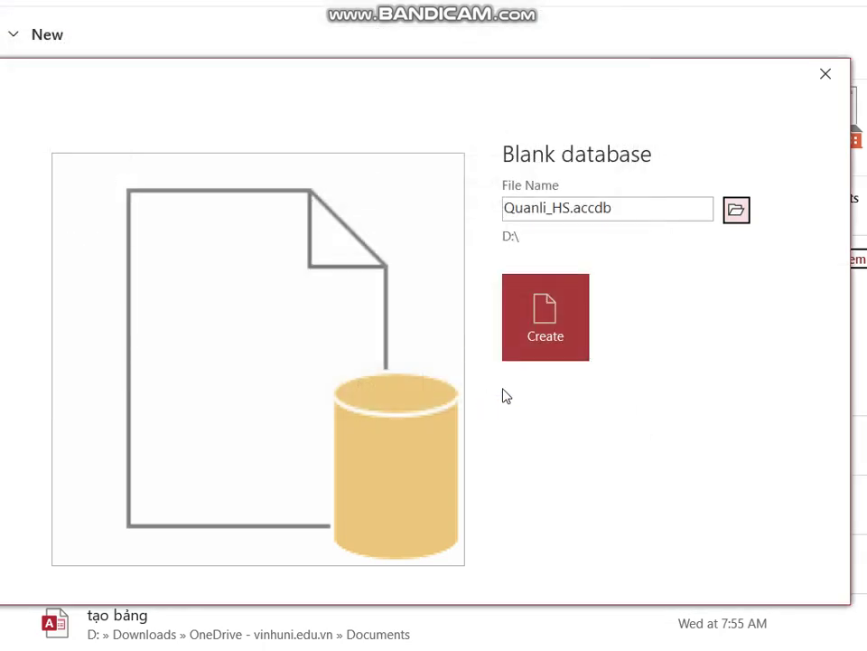
pyautogui.click(547, 337)
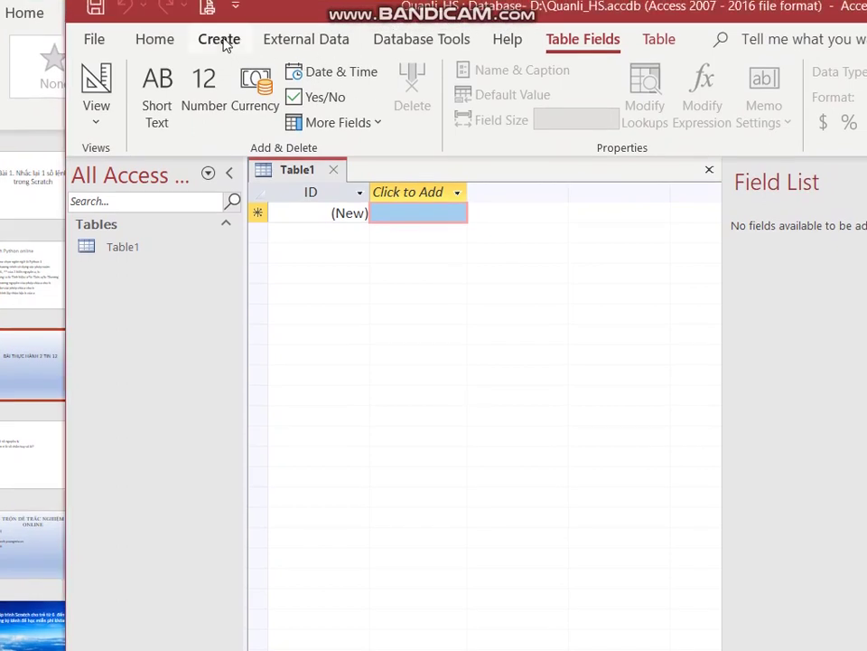
pyautogui.click(223, 43)
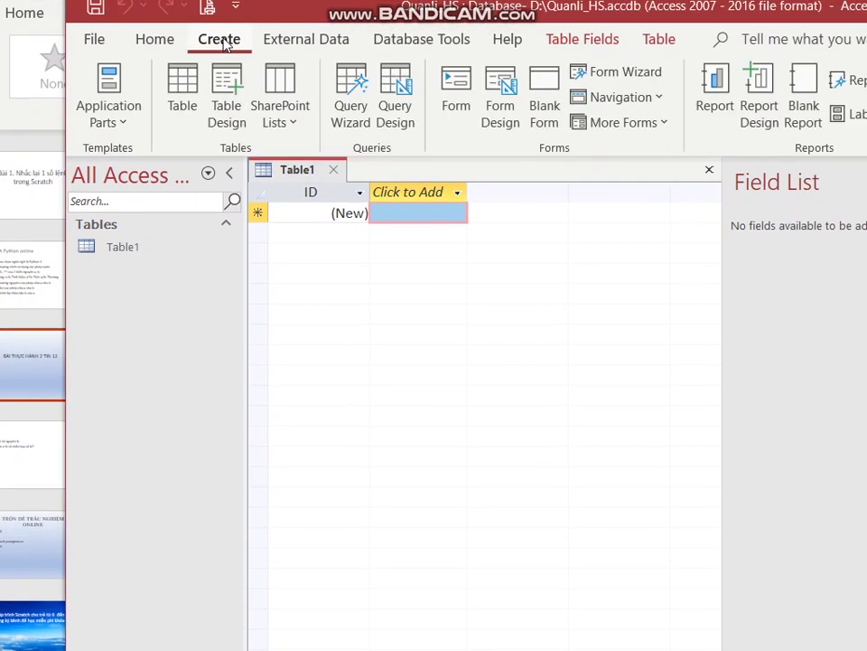
pyautogui.click(222, 111)
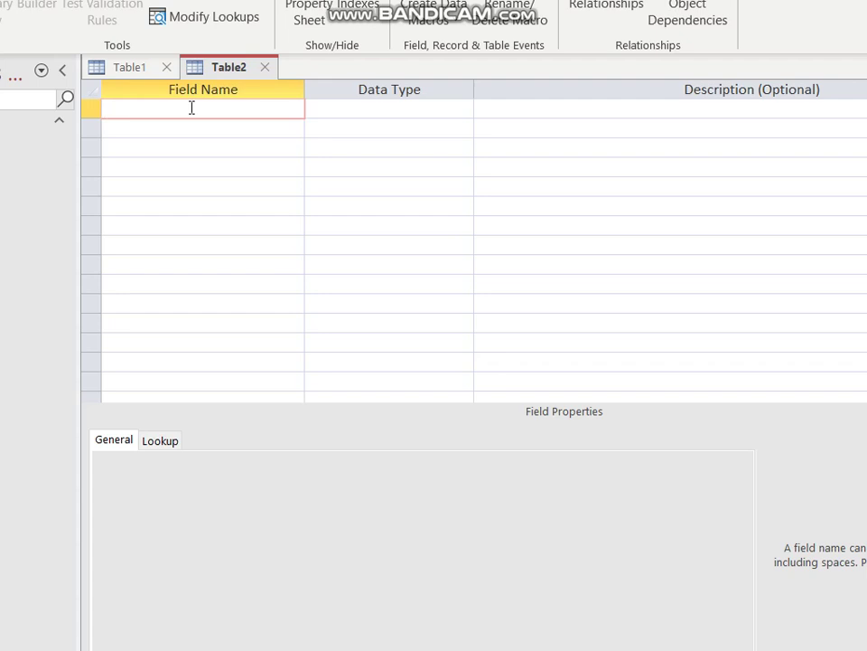
# Define the first field as MaSo with data type AutoNumber and description "Mã học sinh"
pyautogui.write('Ma')
pyautogui.press('BackSpace')
pyautogui.write('á')
pyautogui.write('S')
pyautogui.write('o')
pyautogui.press('Tab')
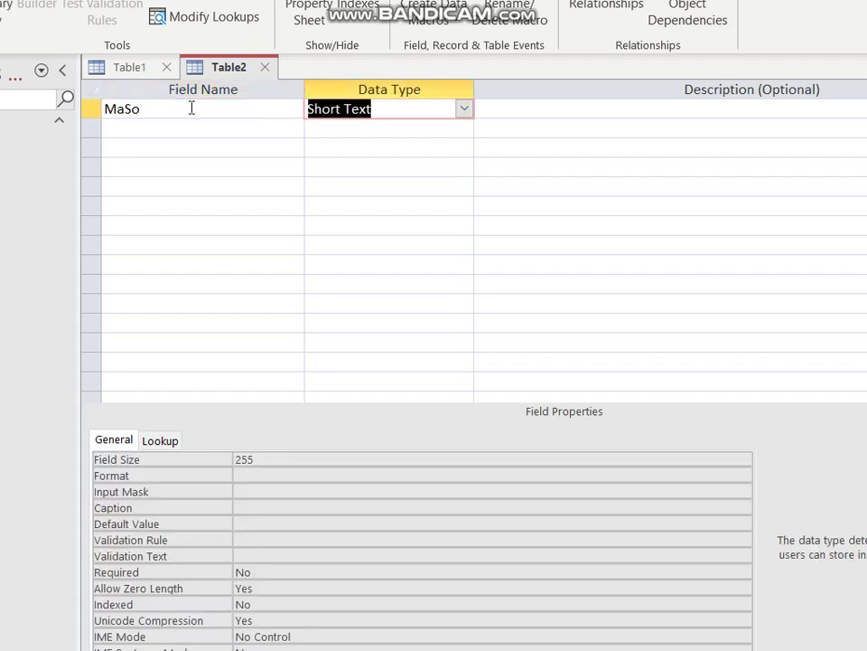
pyautogui.write('autoNumber')
pyautogui.press('Tab')
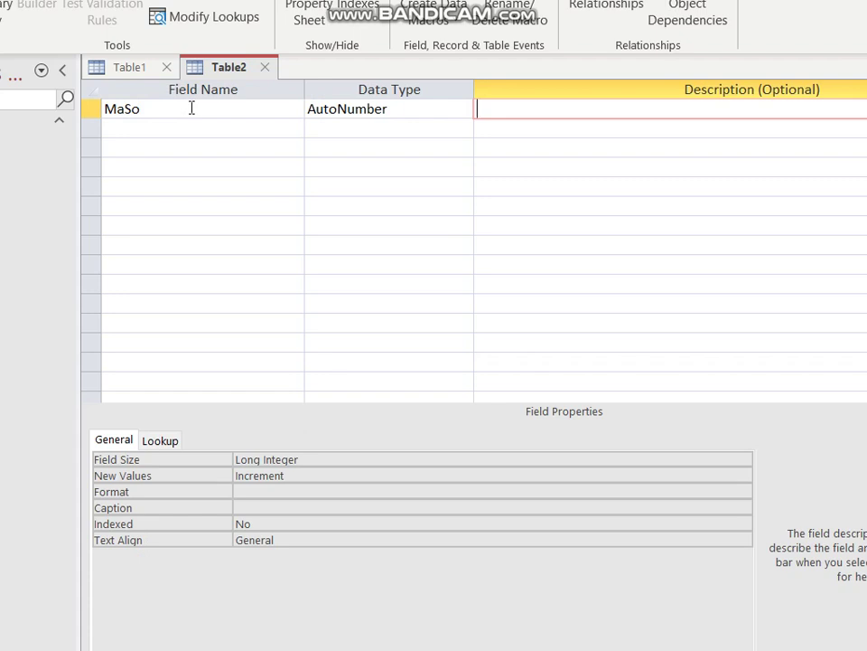
pyautogui.write('Mã học sinh')
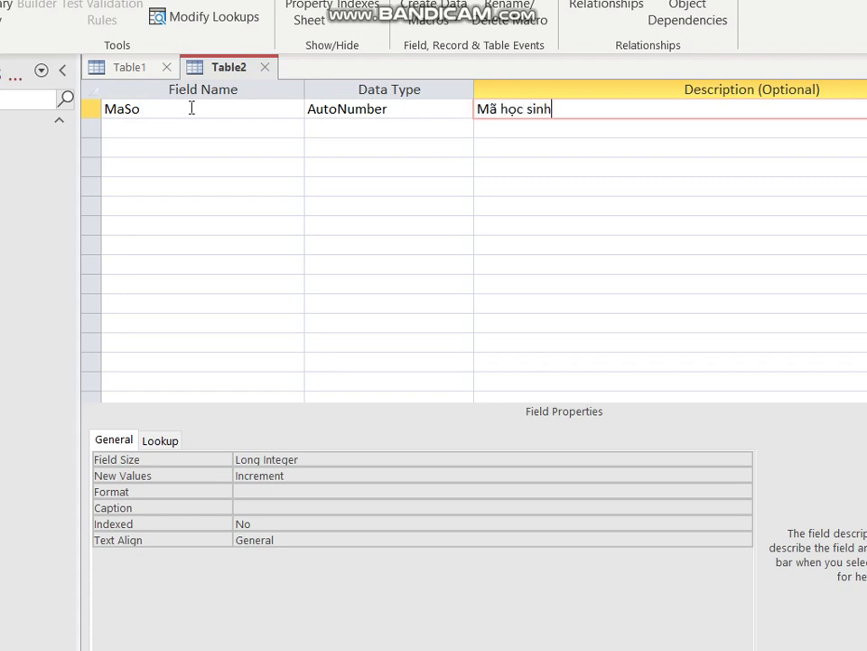
pyautogui.press('Return')
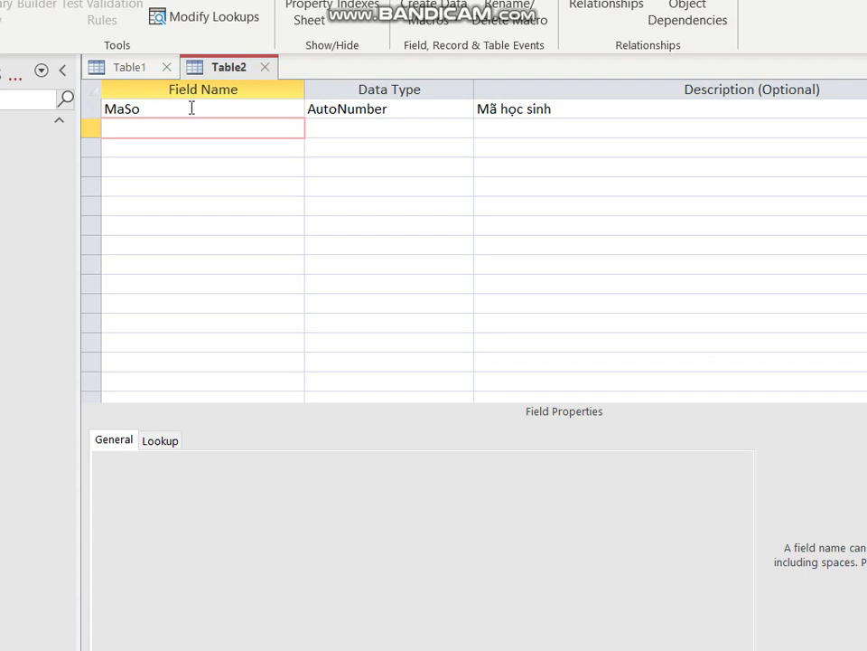
# Add the field HoDem with data type Short Text and description "Họ và đệm"
pyautogui.write('HoDem')
pyautogui.press('Return')
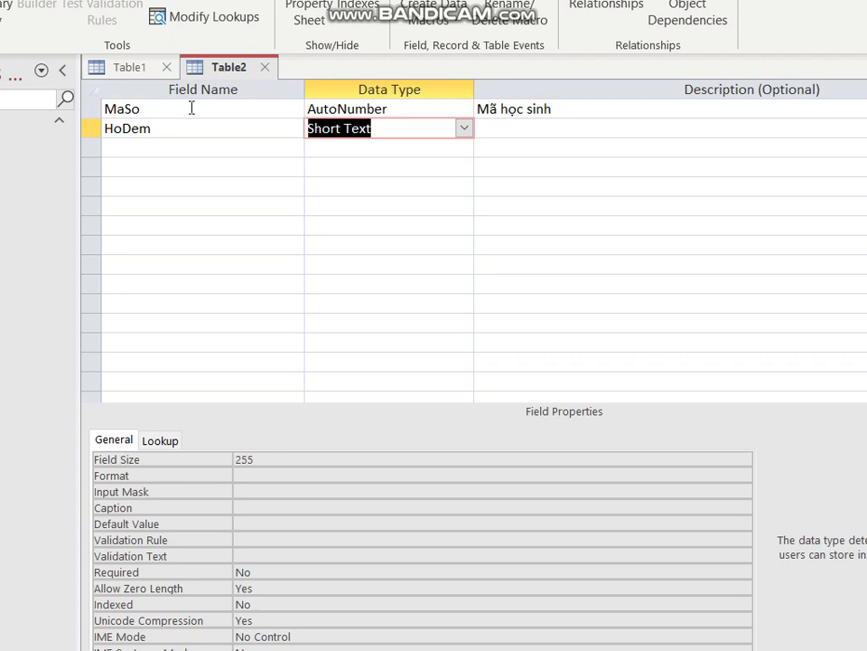
pyautogui.press('Return')
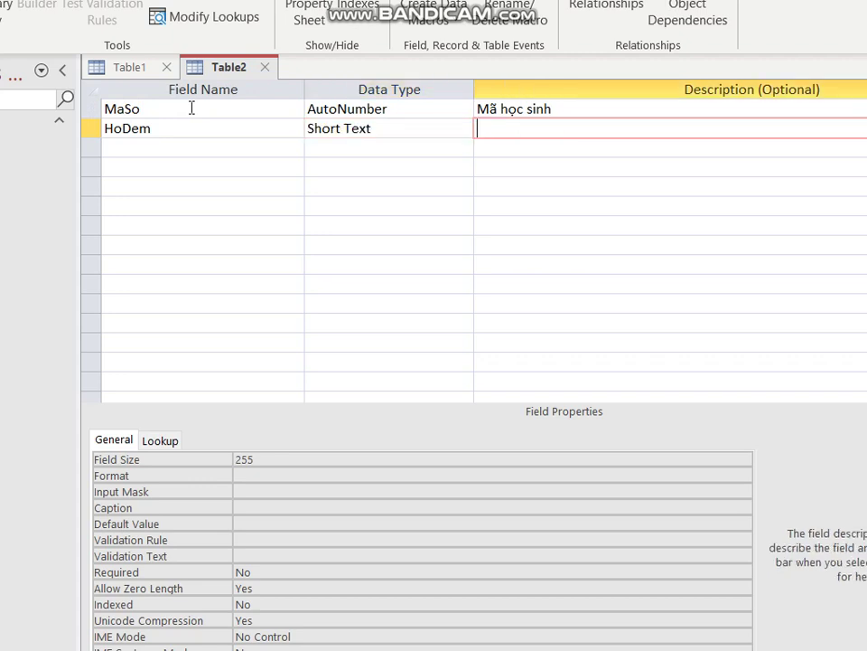
pyautogui.write('Họ và đệm')
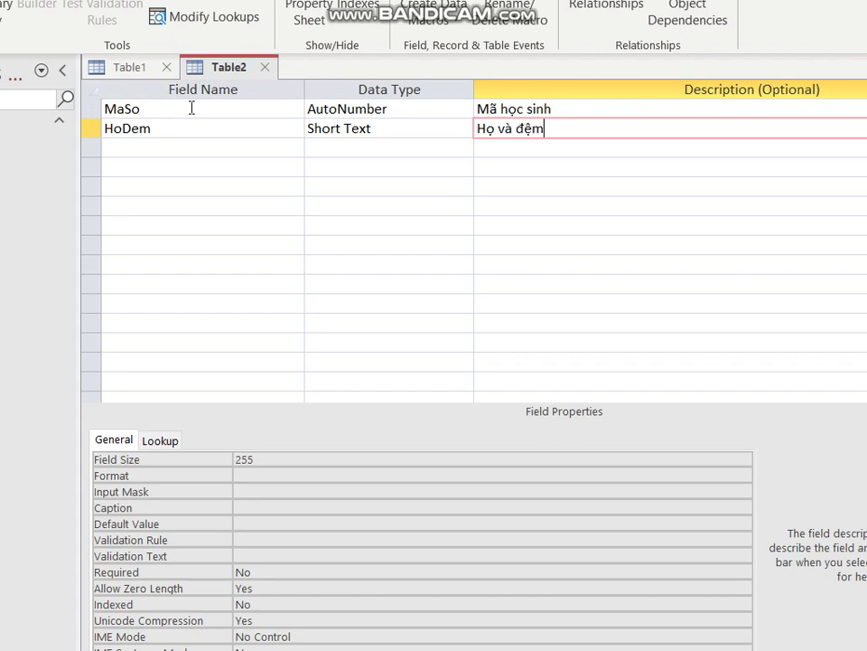
pyautogui.press('Return')
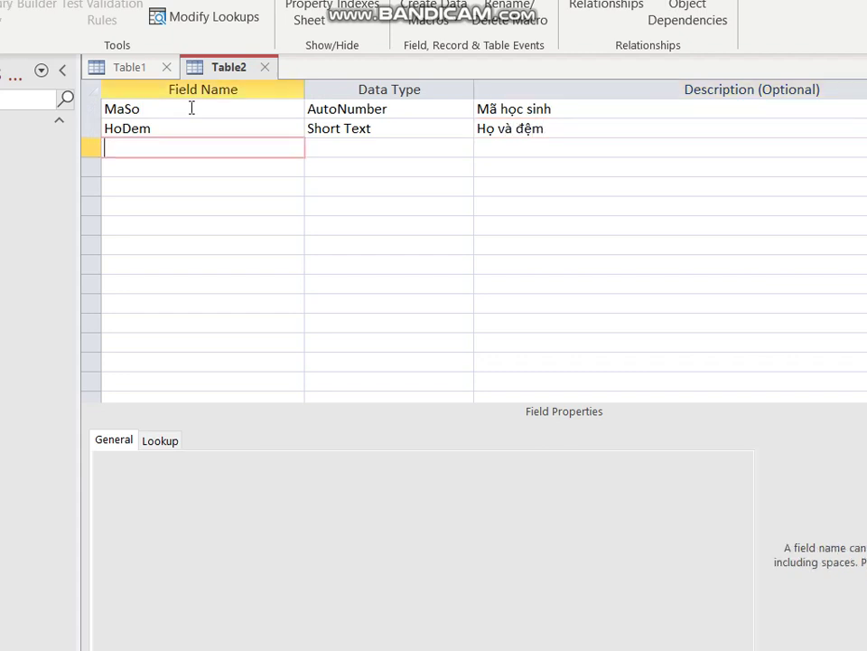
# Add the field Ten with data type Short Text and description "Tên"
pyautogui.write('Ten')
pyautogui.press('Return')
pyautogui.press('Return')
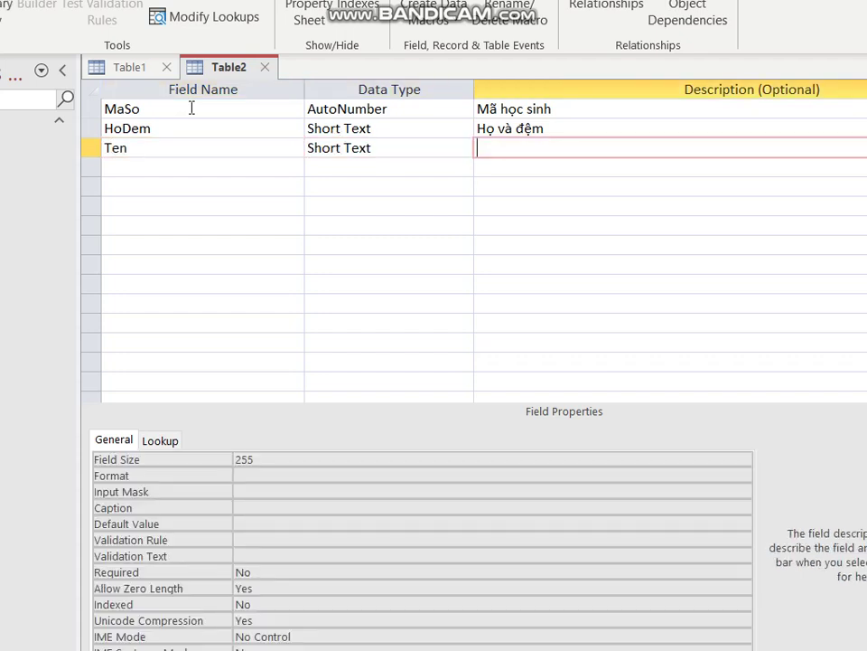
pyautogui.write('Tên')
pyautogui.press('Return')
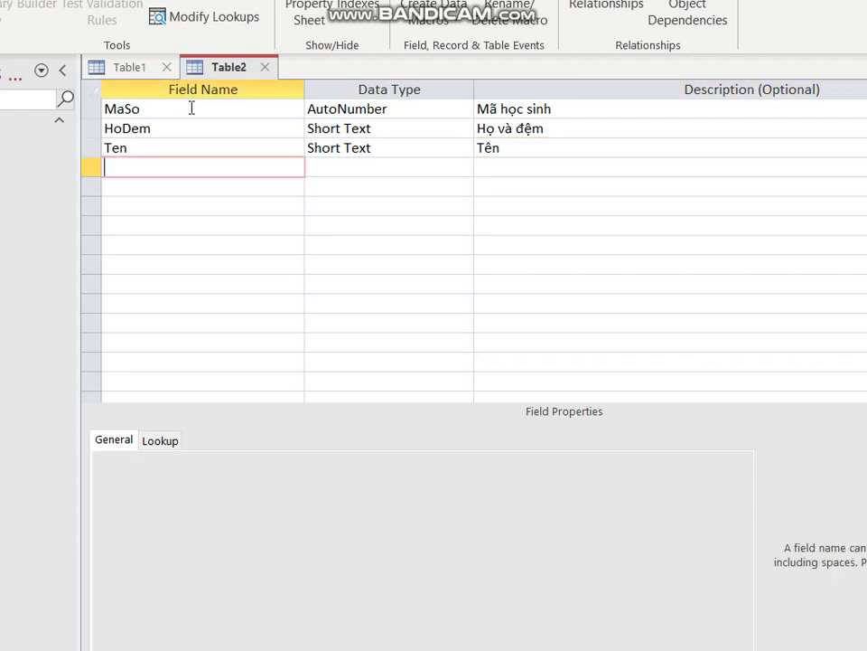
# Add the field GT with data type Short Text and description "Giới tính"
pyautogui.write('GT')
pyautogui.press('Return')
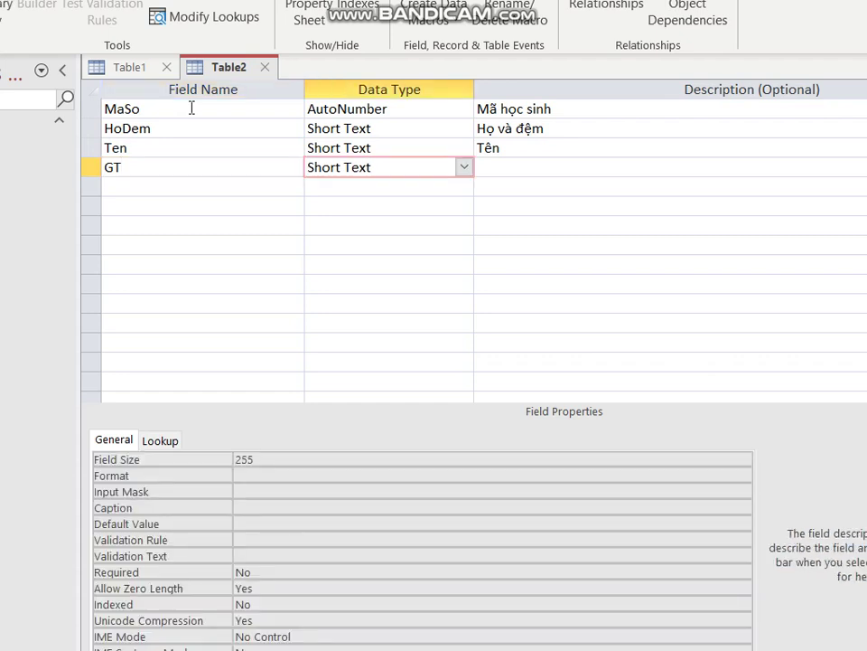
pyautogui.press('Return')
pyautogui.write('Giới ')
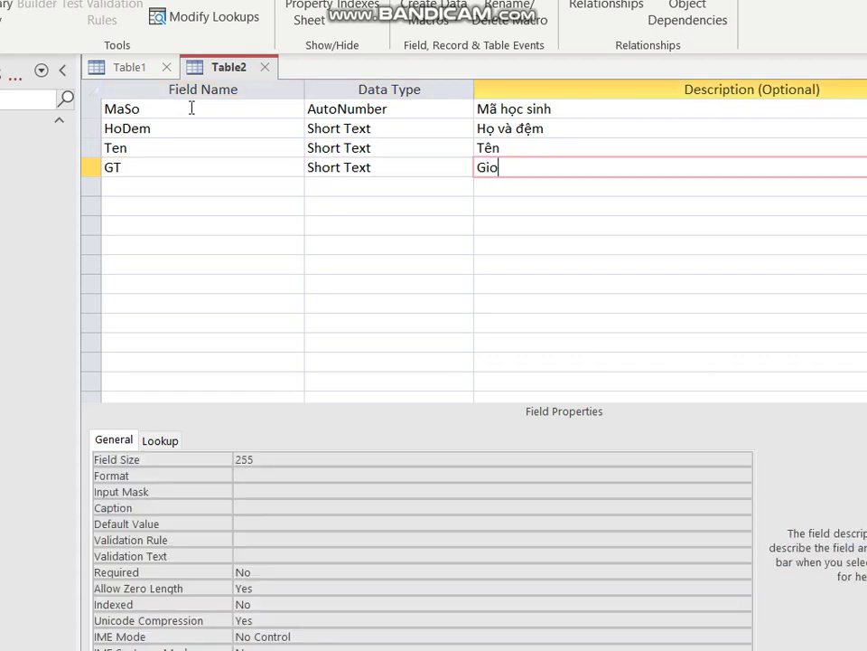
pyautogui.write('tinh')
pyautogui.press('Return')
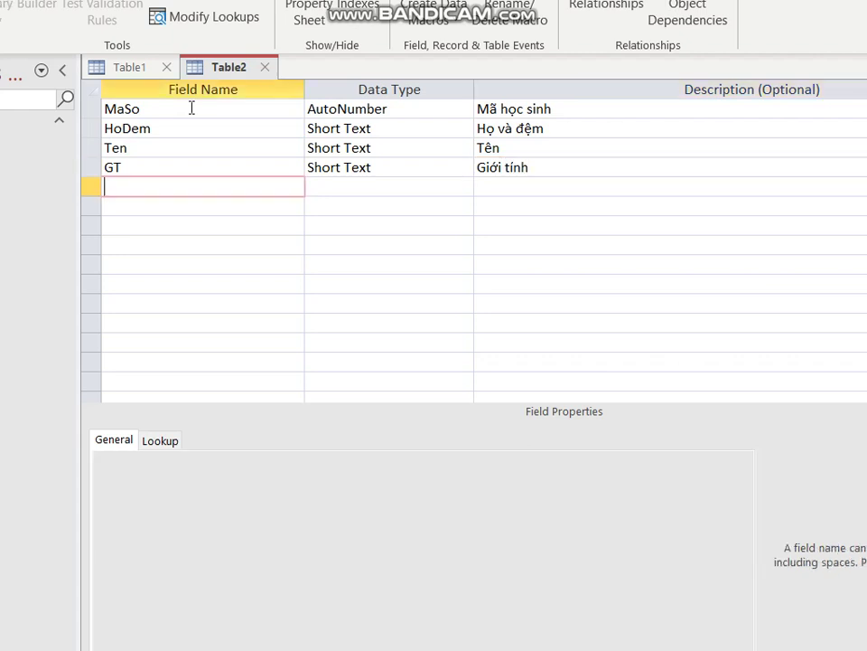
# Add the field DoanVien with data type Yes/No and description "Giới tính"
pyautogui.write('DoanVien')
pyautogui.press('Tab')
pyautogui.write('y')
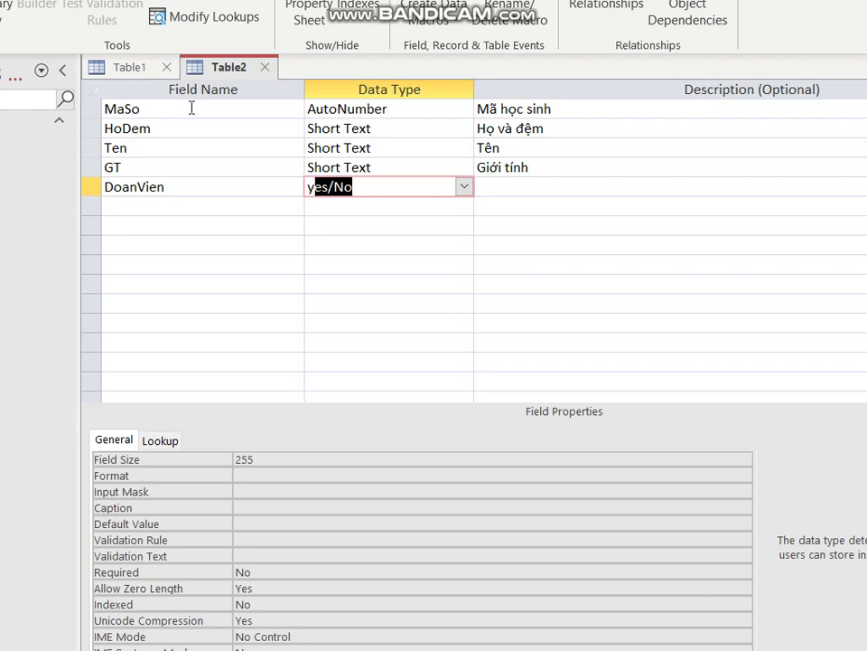
pyautogui.press('Tab')
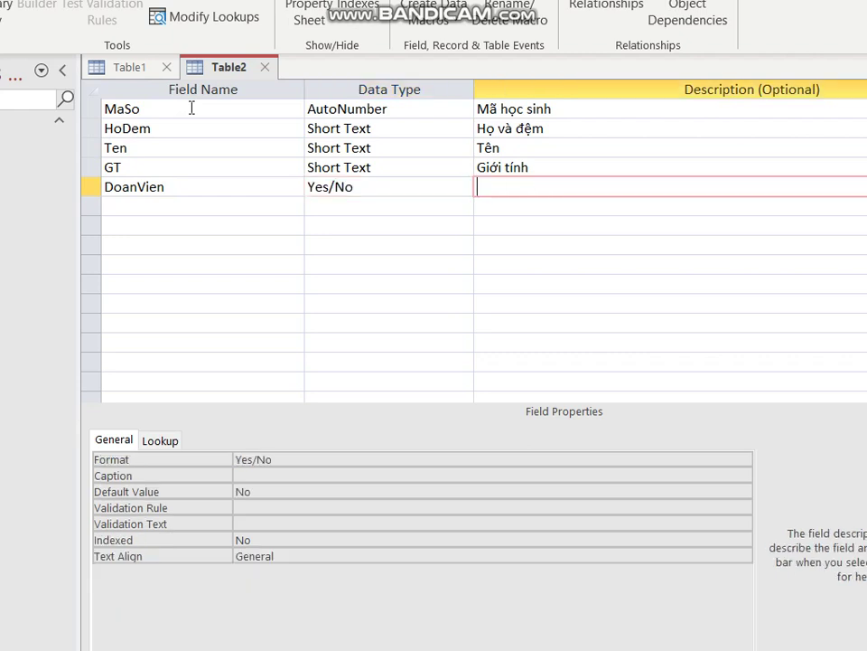
pyautogui.write('Giới tính')
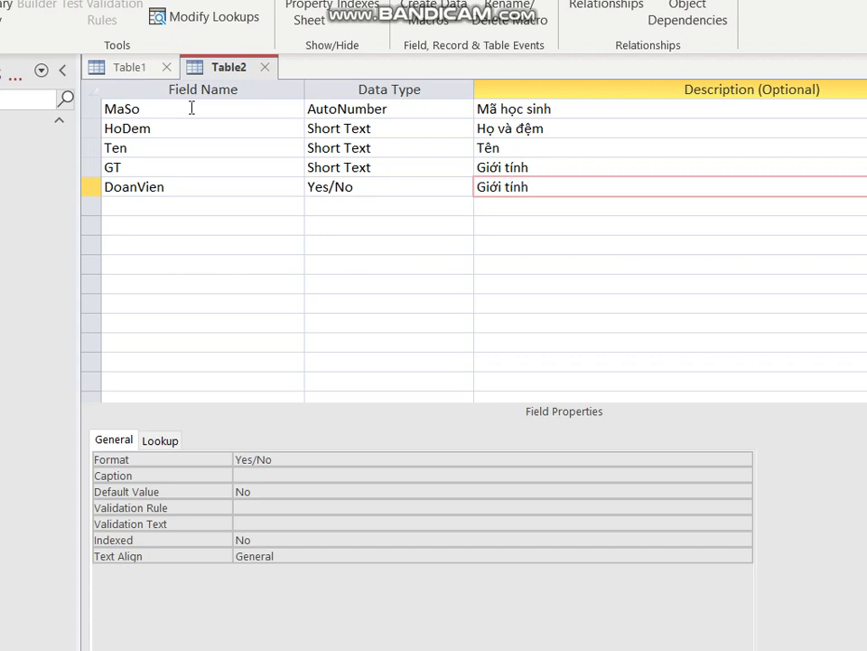
pyautogui.press('Tab')
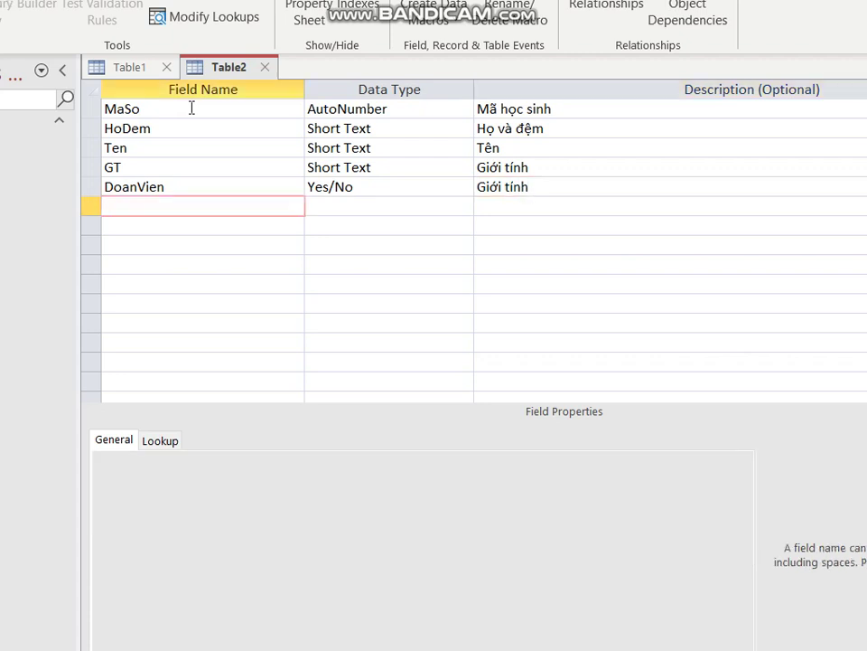
# Add the field NgSinh with data type Date/Time and description "Ngày sinh"
pyautogui.write('NgSS')
pyautogui.press('BackSpace')
pyautogui.write('inh')
pyautogui.press('Tab')
pyautogui.write('d')
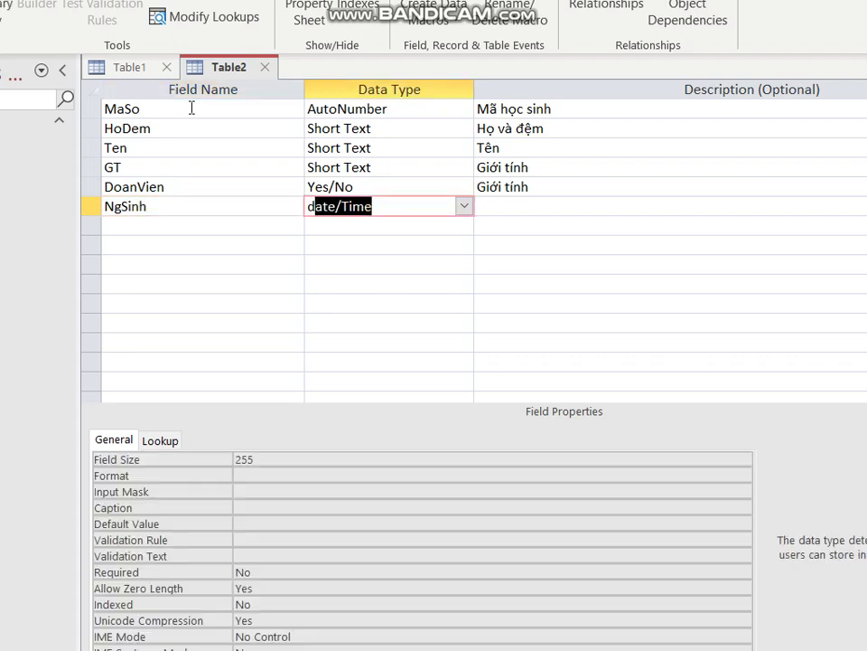
pyautogui.press('Tab')
pyautogui.write('N')
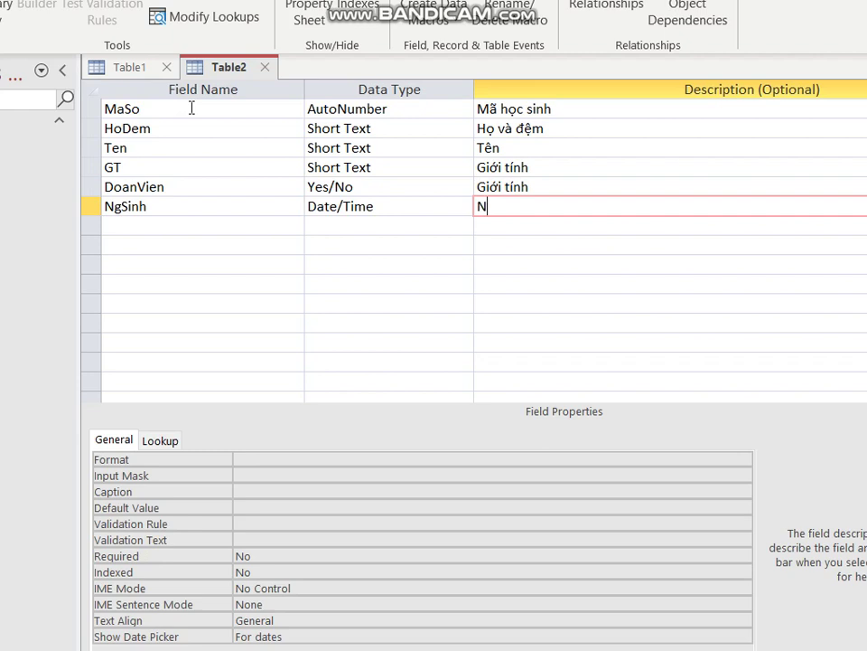
pyautogui.write('gày sinh')
pyautogui.press('Tab')
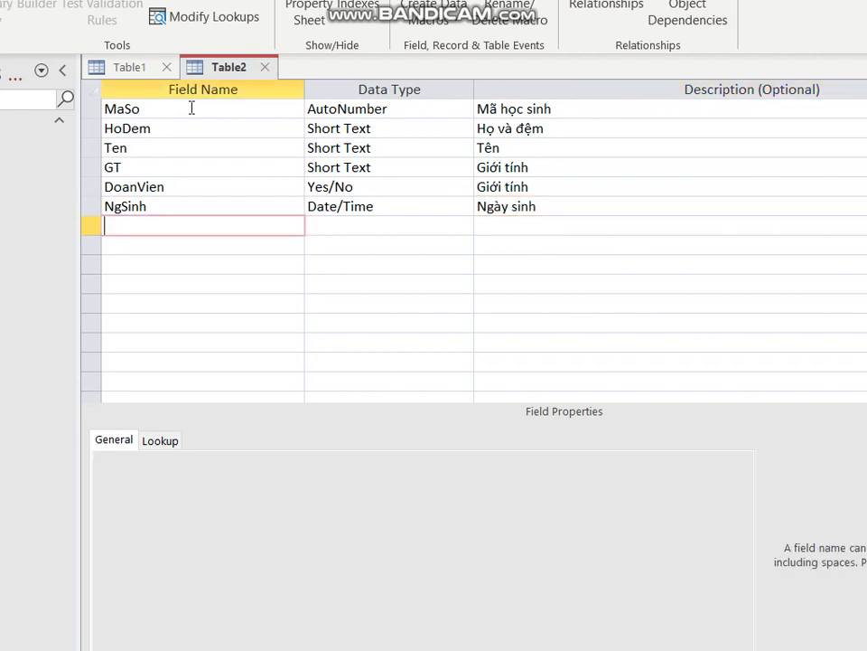
# Add the field DiaChi with data type Short Text and description "Địa chỉ"
pyautogui.write('D')
pyautogui.press('BackSpace')
pyautogui.write('DiaChi')
pyautogui.press('Tab')
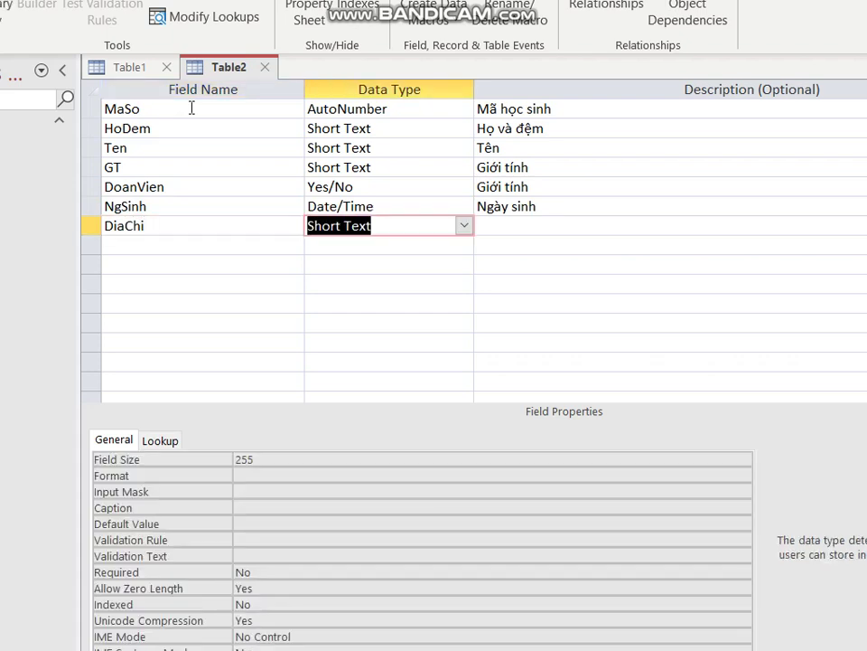
pyautogui.press('Tab')
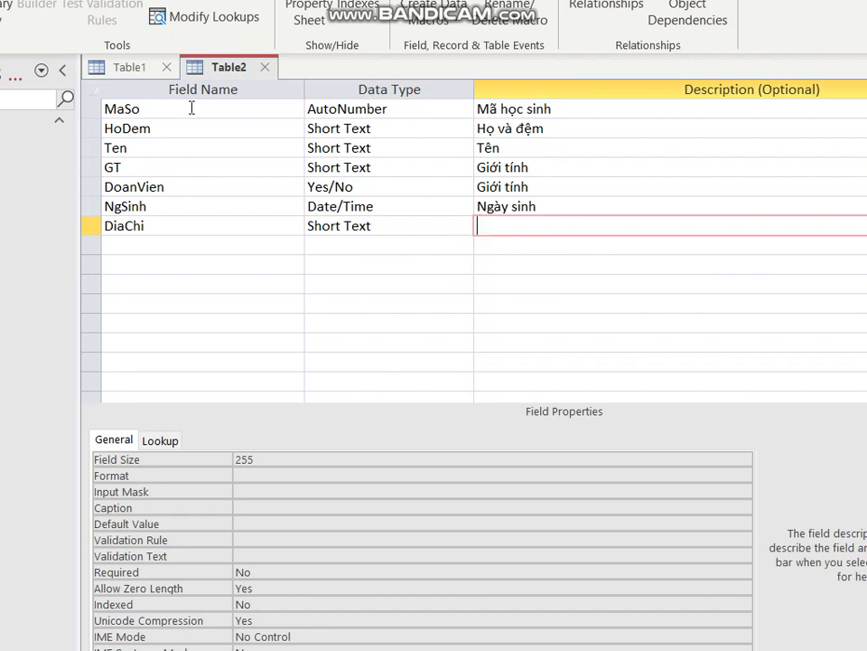
pyautogui.write('Địa chỉ')
pyautogui.press('Return')
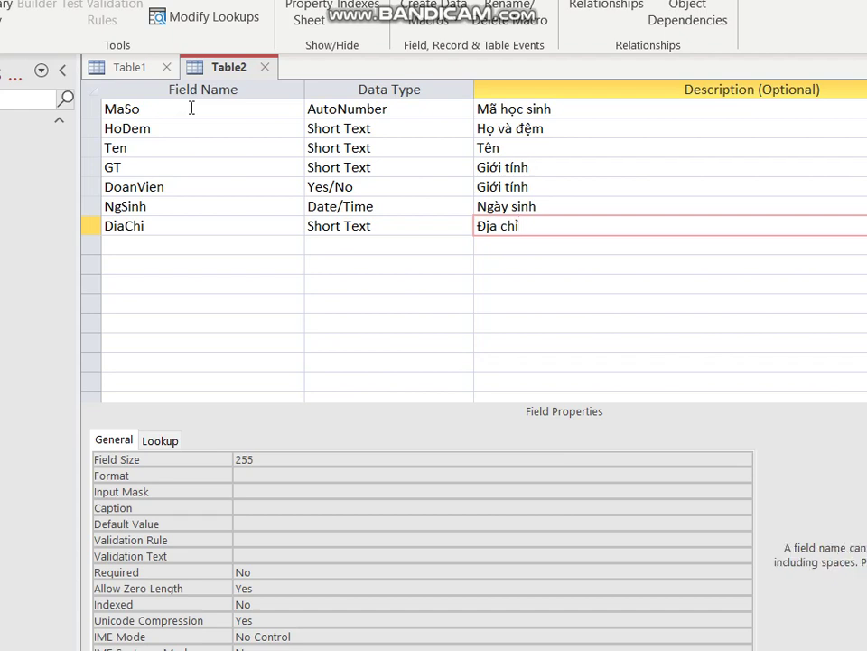
# Add the field To with data type Number and description "Tổ"
pyautogui.write('To')
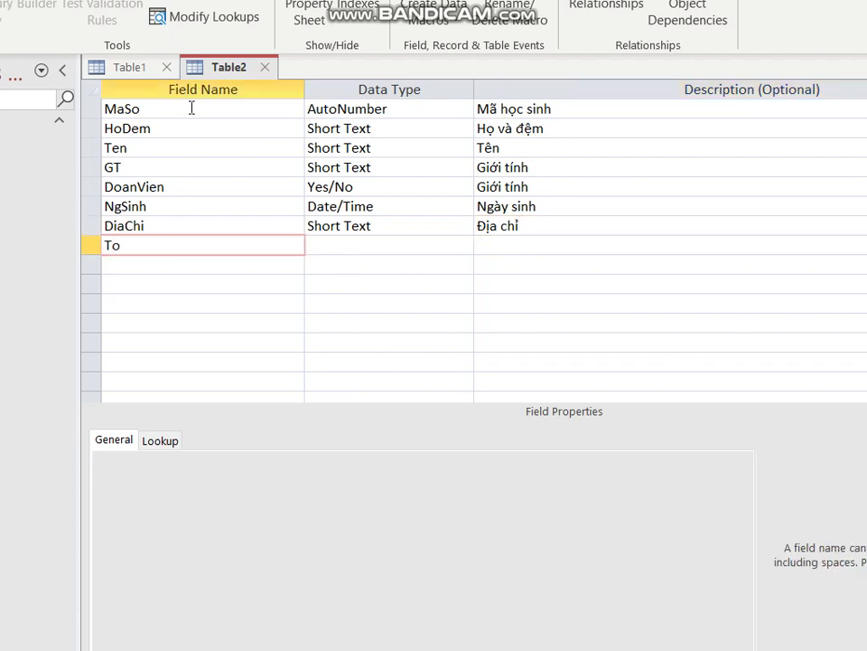
pyautogui.press('Return')
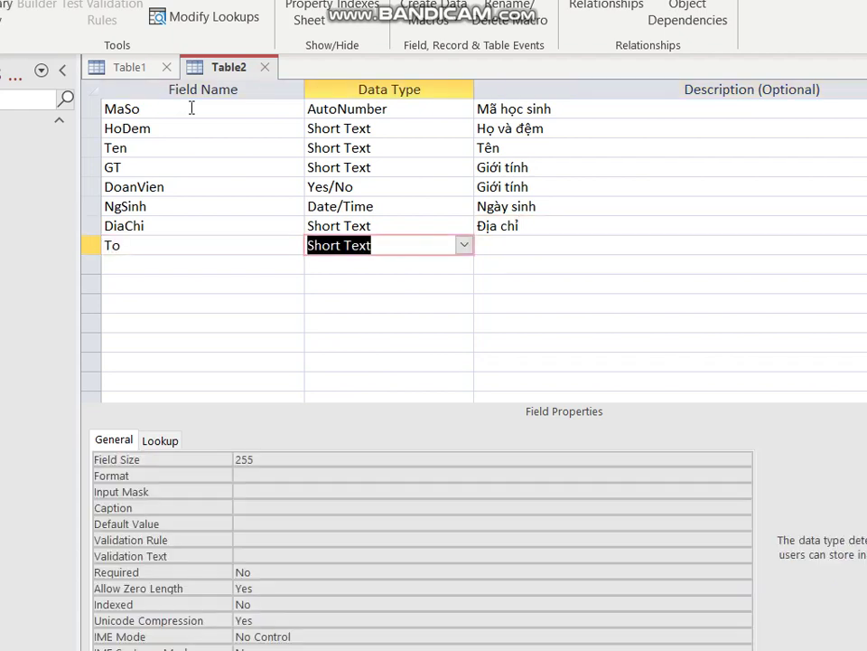
pyautogui.write('number')
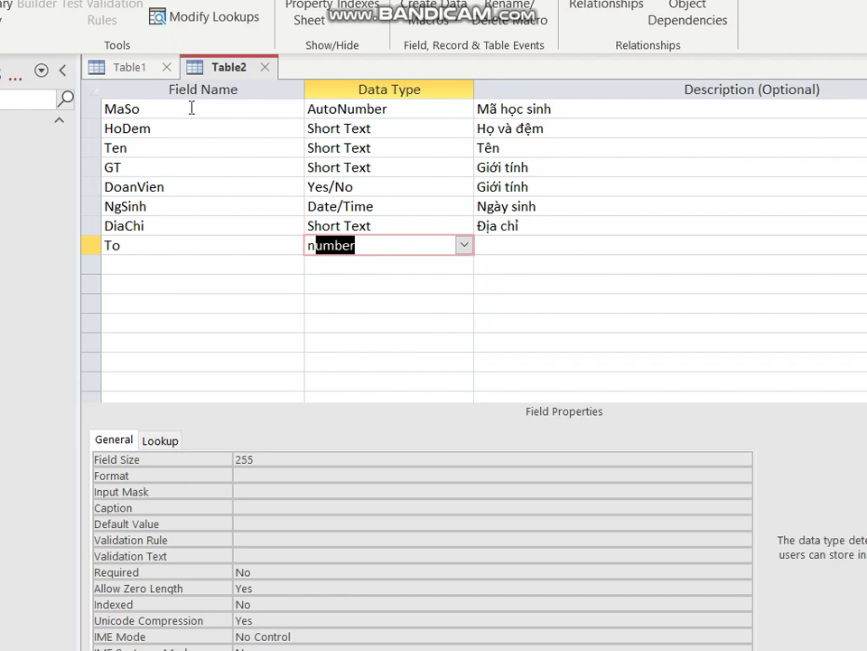
pyautogui.press('Return')
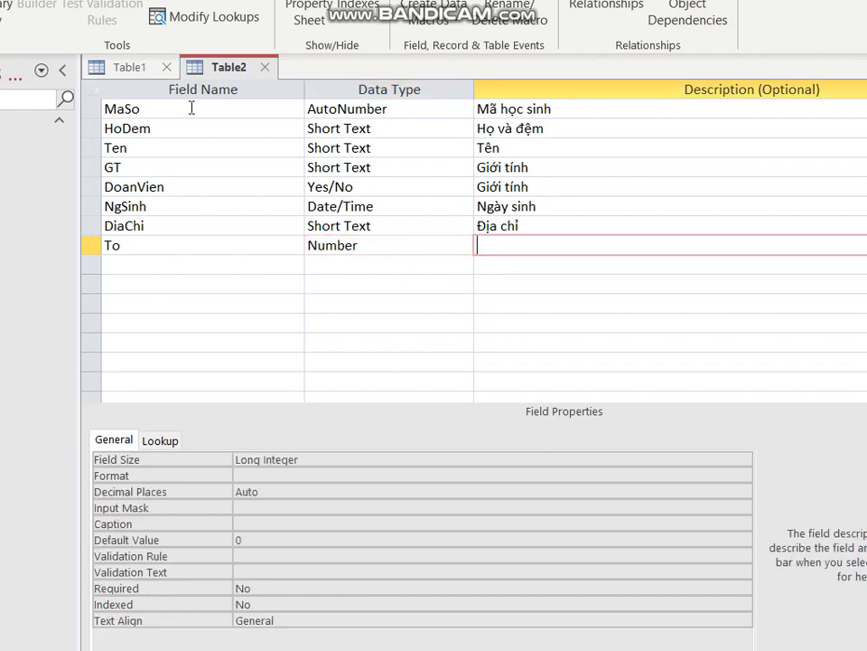
pyautogui.write('Tô')
pyautogui.press('Return')
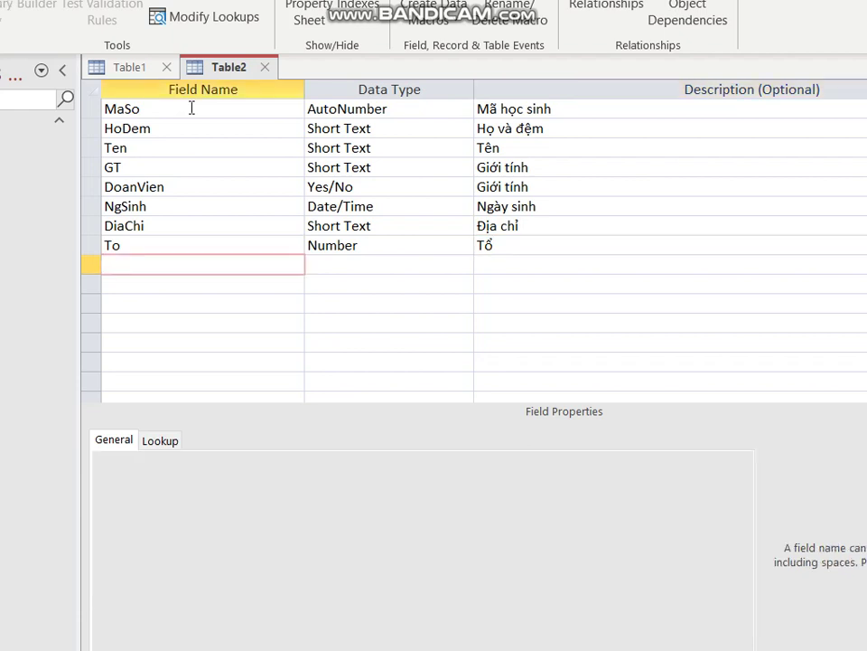
# Add the field Toan with data type Number and description "Điểm trung bình môn toán"
pyautogui.write('Toan')
pyautogui.press('Return')
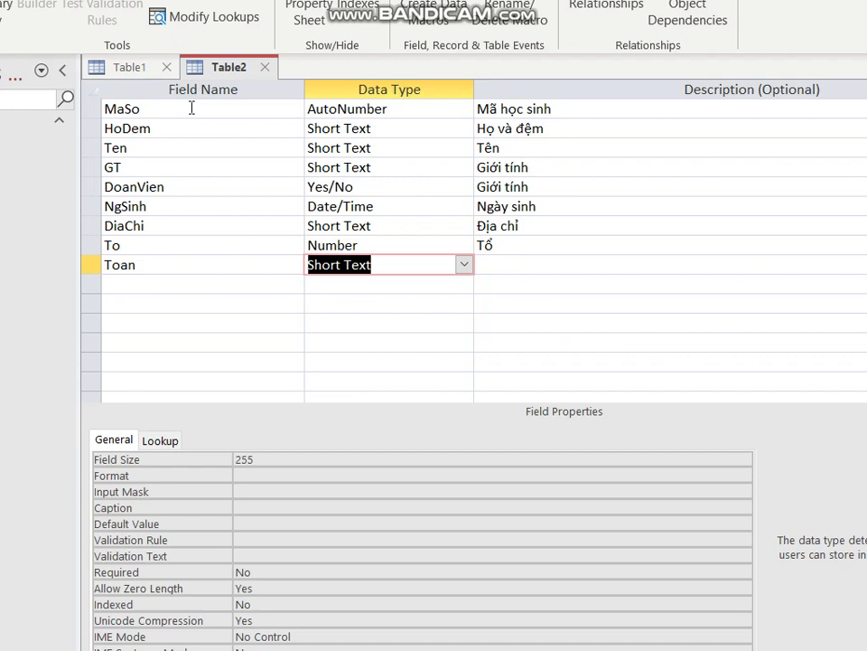
pyautogui.write('N')
pyautogui.press('Return')
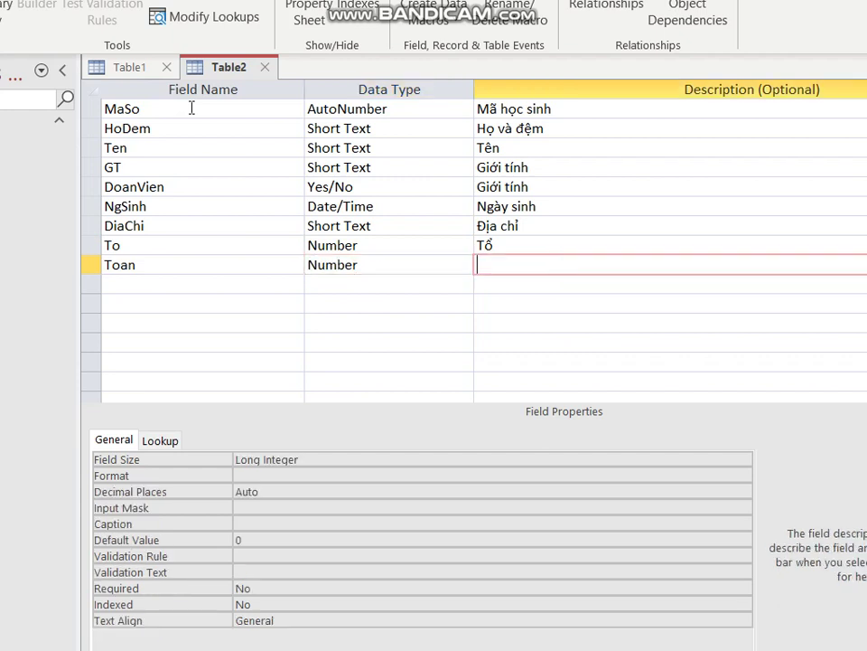
pyautogui.write('Điểm trung b')
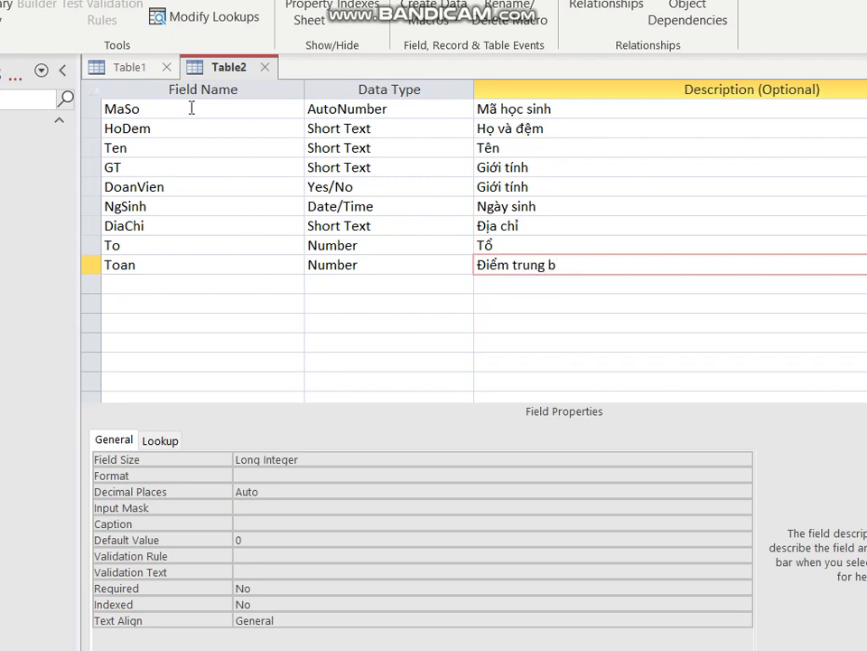
pyautogui.write('ình môn toán')
pyautogui.press('Return')
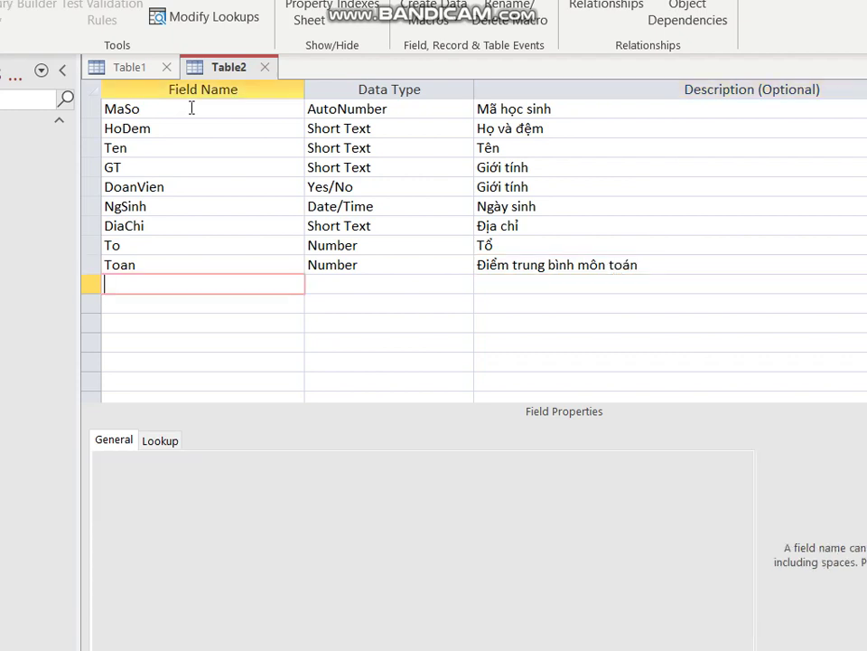
# Add the field Van with data type Number and description "Điểm trung bình môn văn"
pyautogui.write('Van')
pyautogui.press('Return')
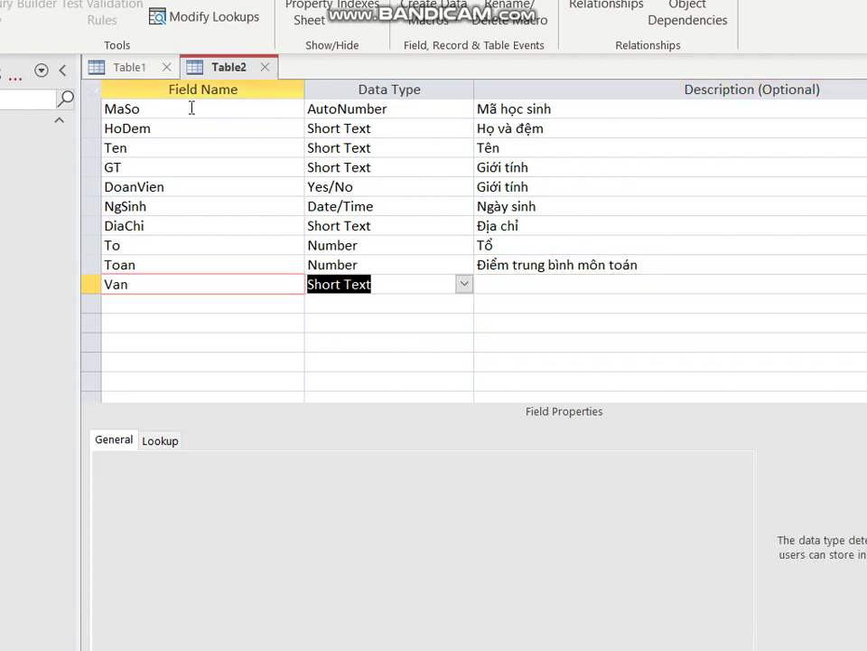
pyautogui.write('number')
pyautogui.press('Return')
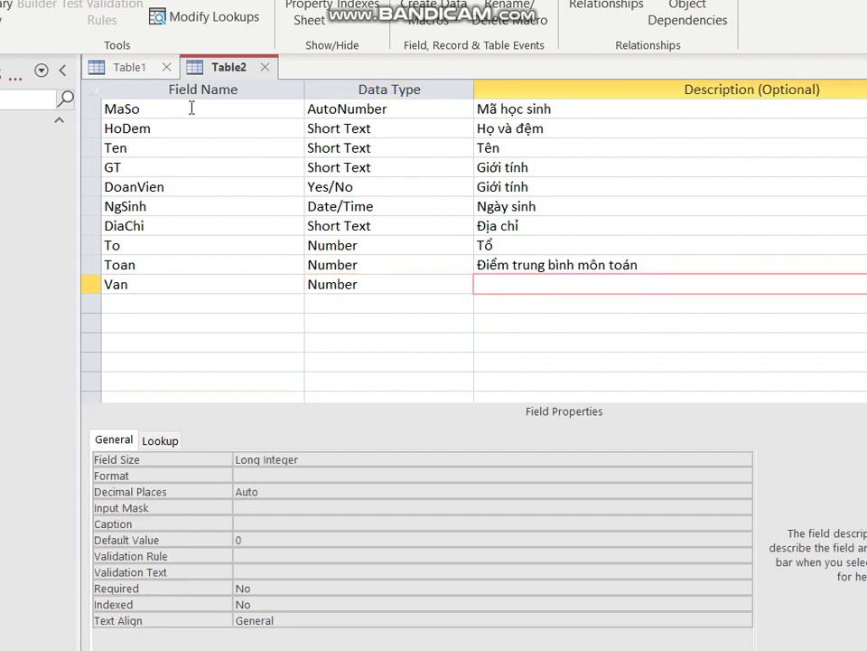
pyautogui.write('D')
pyautogui.write('iểm t')
pyautogui.write('rung ')
pyautogui.write('b')
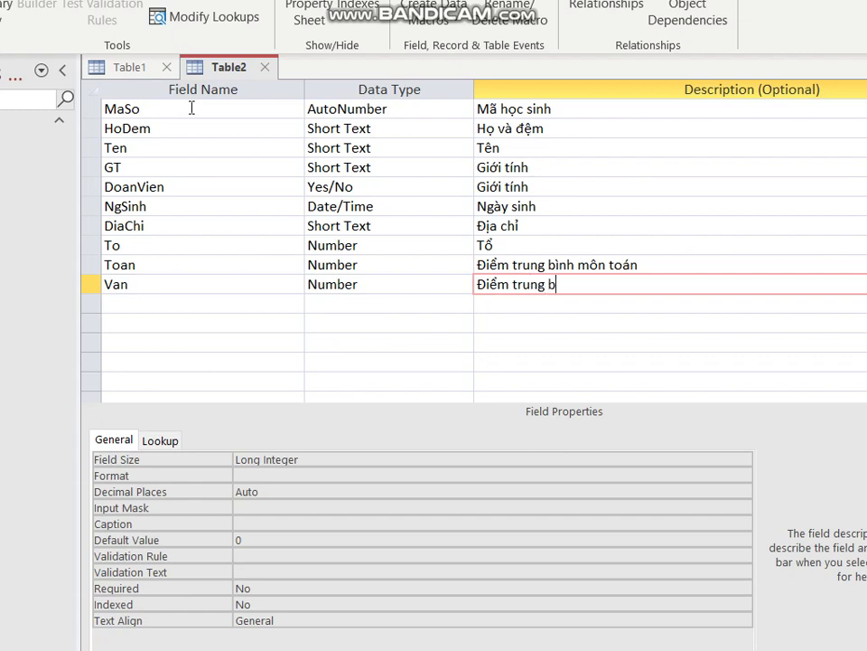
pyautogui.write('ình môn văn')
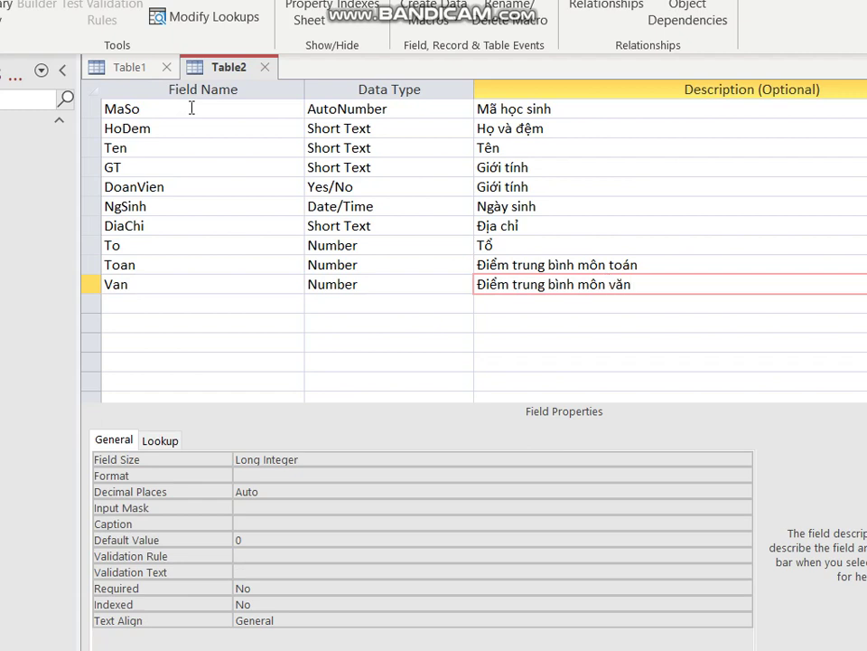
# Set the field size of the HoDem field to 25
pyautogui.click(191, 108)
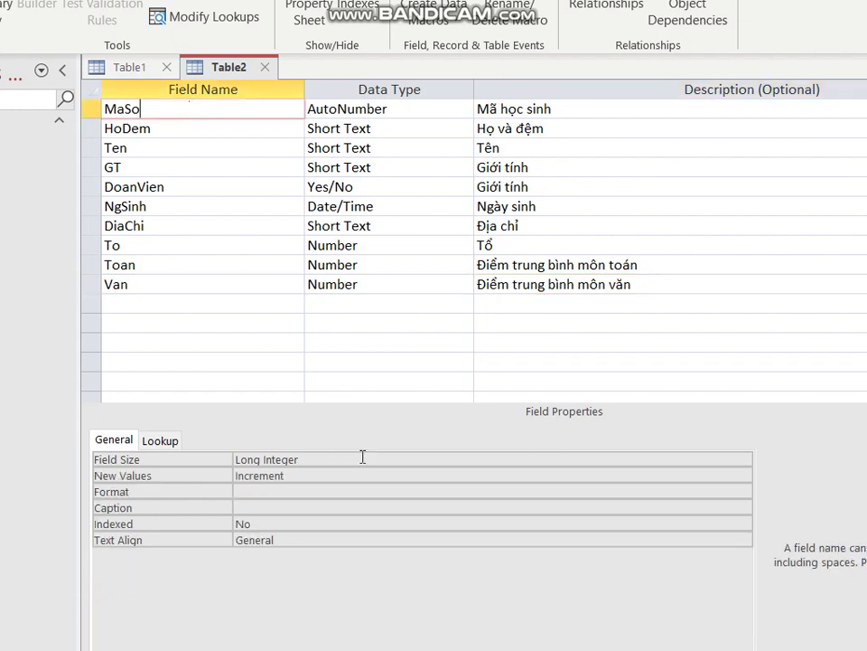
pyautogui.click(216, 127)
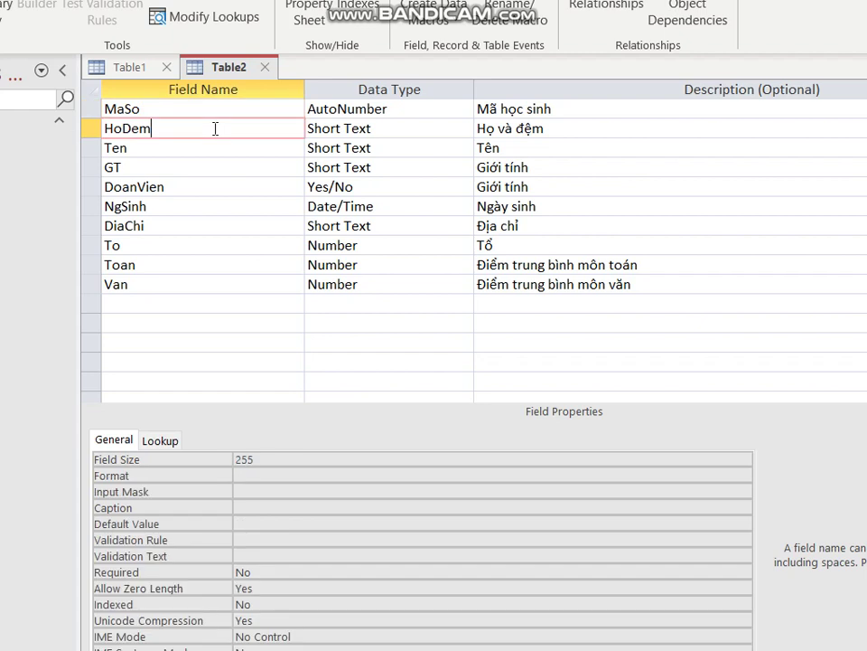
pyautogui.click(291, 460)
pyautogui.press('BackSpace')
pyautogui.press('BackSpace')
pyautogui.press('BackSpace')
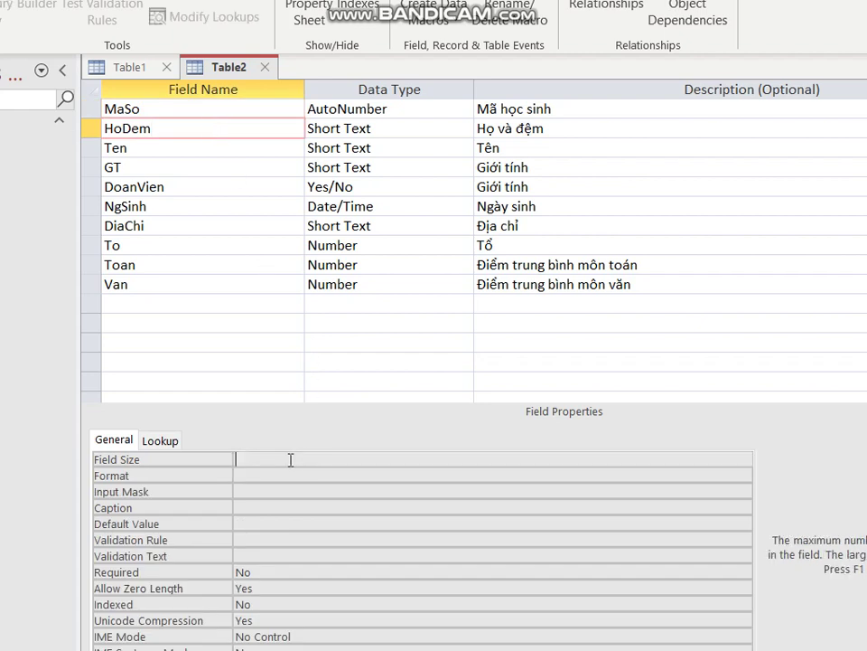
pyautogui.write('25')
# Set the field size of the Ten field to 20
pyautogui.click(188, 149)
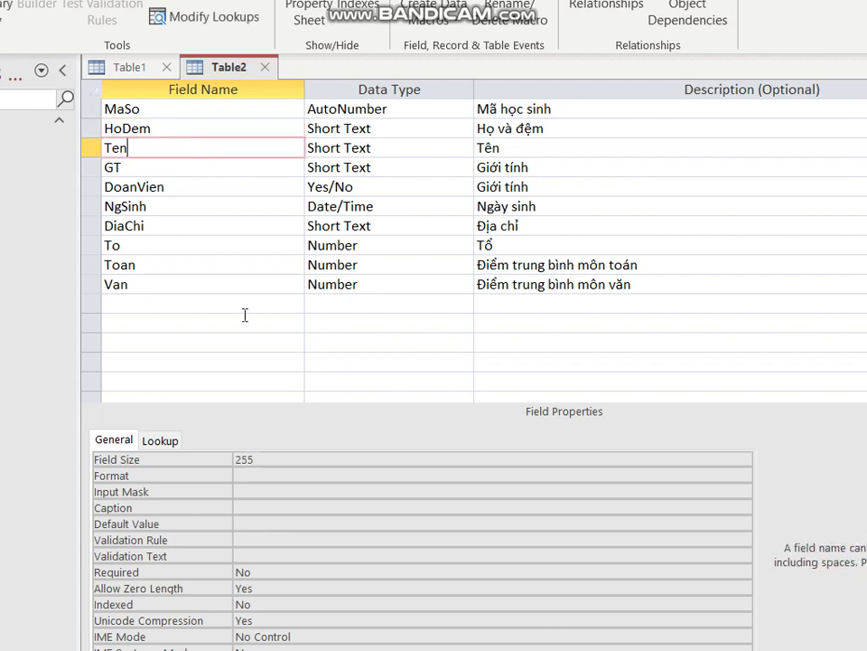
pyautogui.click(294, 463)
pyautogui.press('BackSpace')
pyautogui.press('BackSpace')
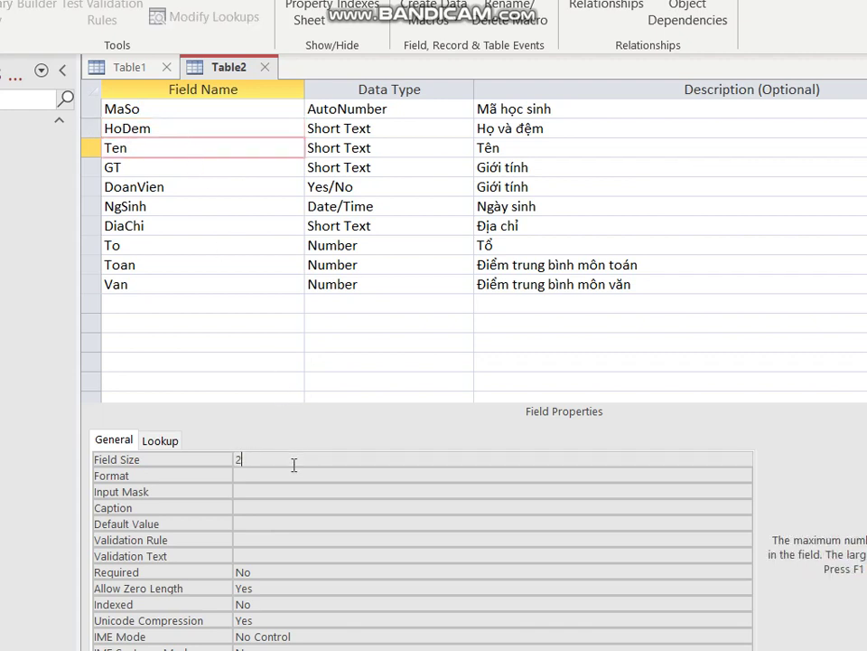
pyautogui.write('0')
# Set the field size of the GT field to 3
pyautogui.click(259, 167)
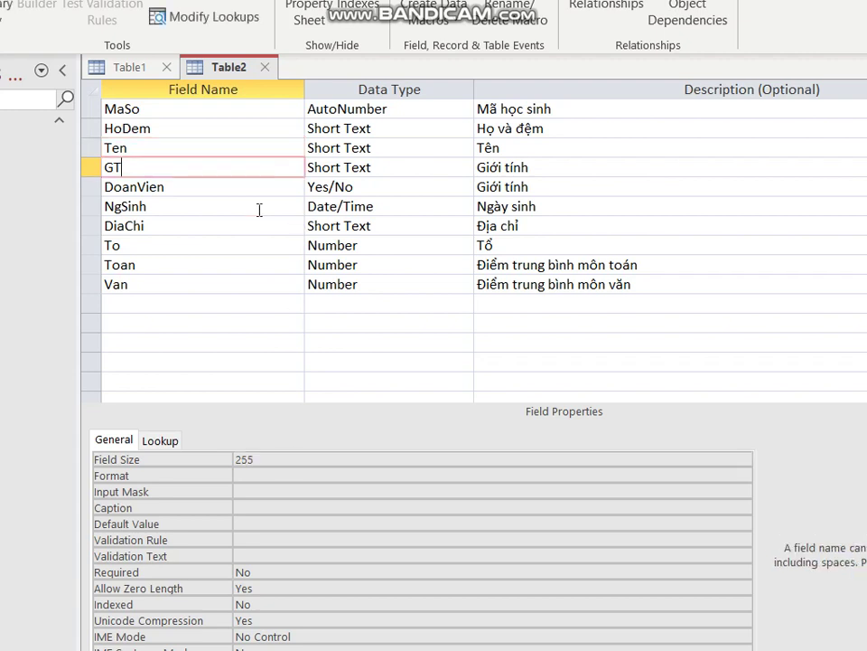
pyautogui.click(293, 455)
pyautogui.press('BackSpace')
pyautogui.press('BackSpace')
pyautogui.press('BackSpace')
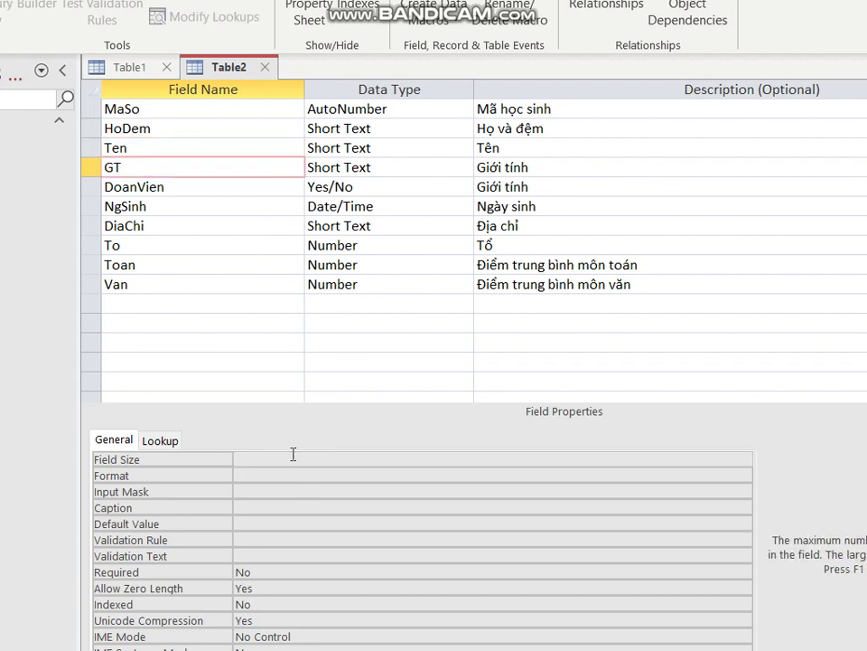
pyautogui.write('3')
# Set the display format of the NgSinh field to Short Date
pyautogui.click(177, 186)
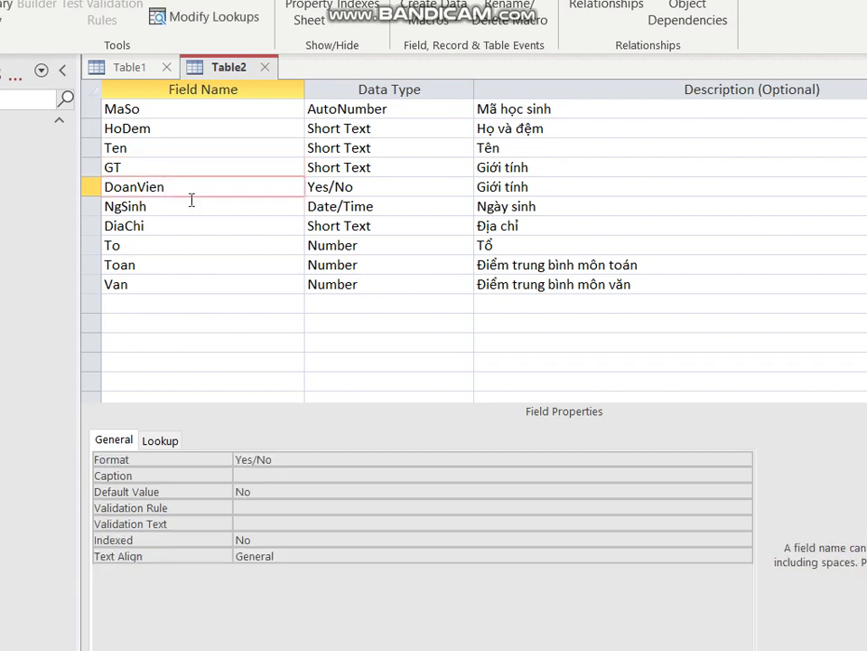
pyautogui.click(195, 204)
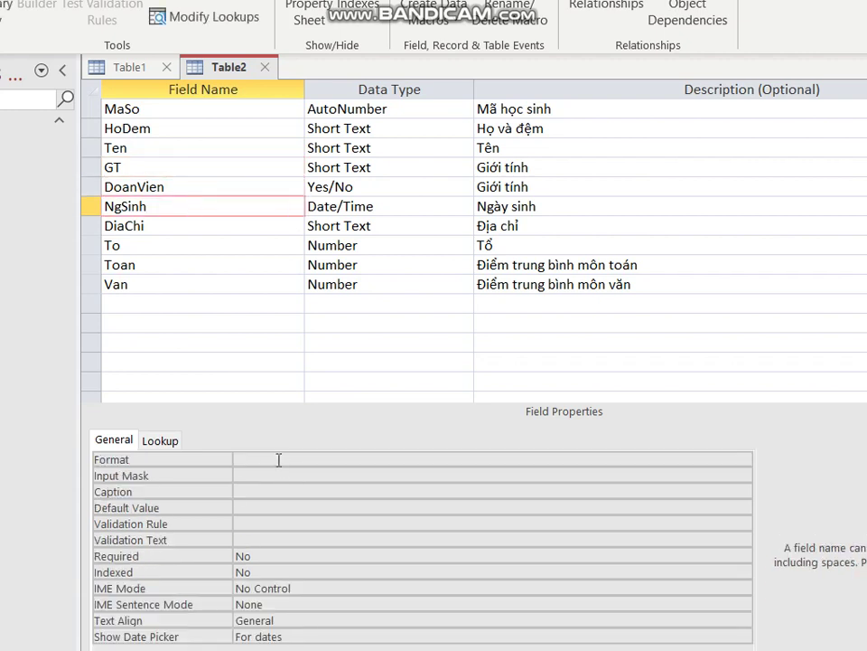
pyautogui.click(279, 460)
pyautogui.click(745, 460)
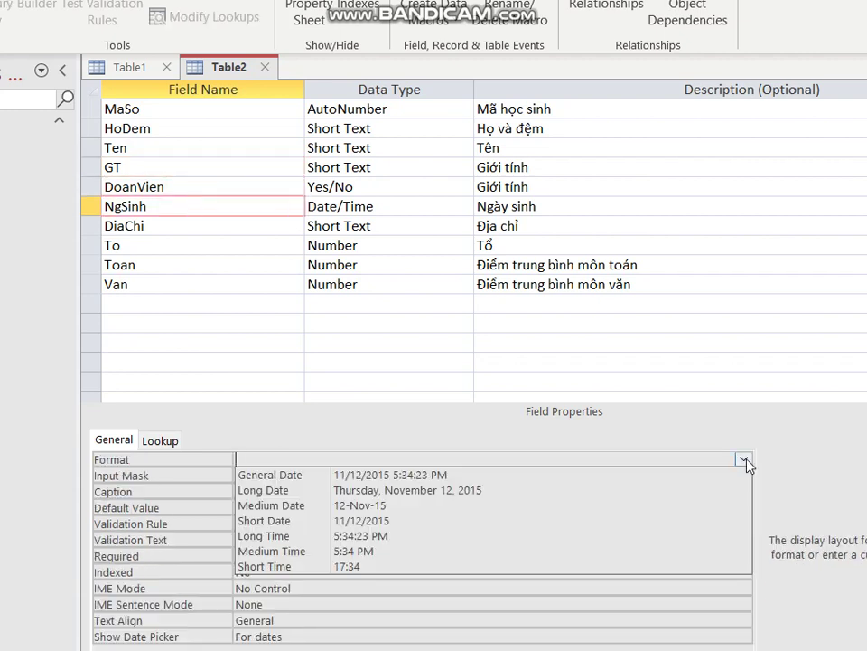
pyautogui.click(509, 521)
# Set the field size of the DiaChi field to 50
pyautogui.click(208, 229)
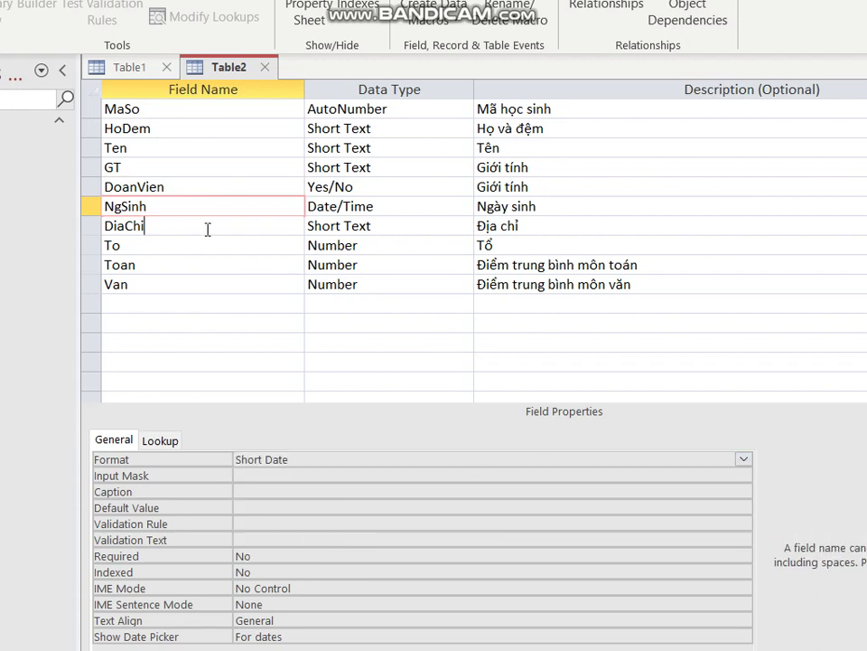
pyautogui.click(281, 461)
pyautogui.press('BackSpace')
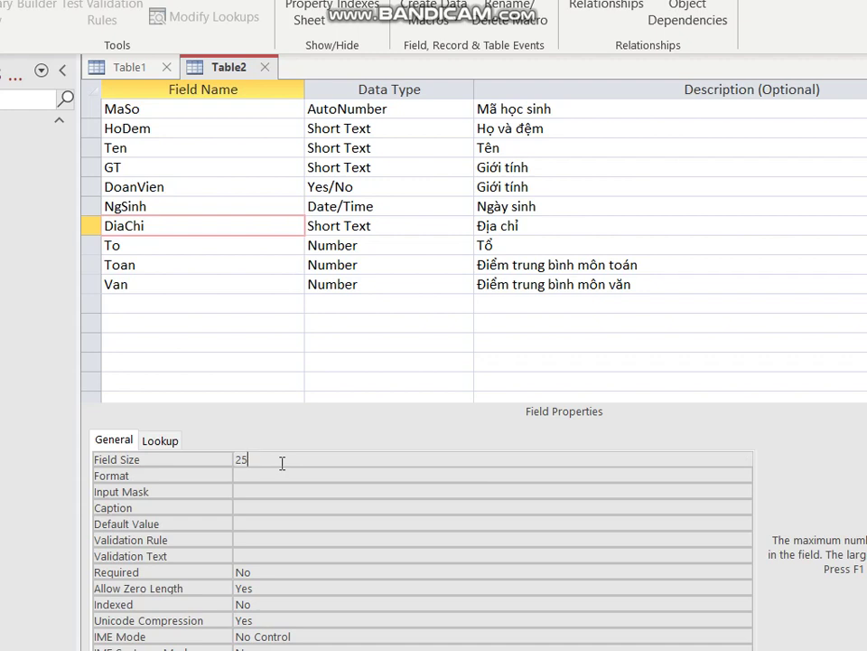
pyautogui.press('BackSpace')
pyautogui.press('BackSpace')
pyautogui.write('50')
# Set the field size of the To field to Byte
pyautogui.click(153, 250)
pyautogui.click(303, 461)
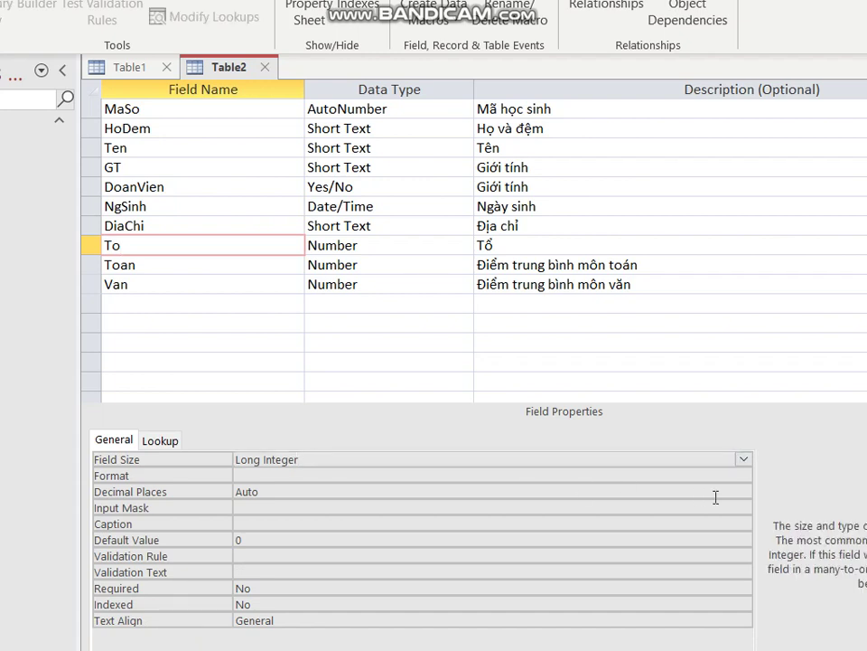
pyautogui.click(743, 461)
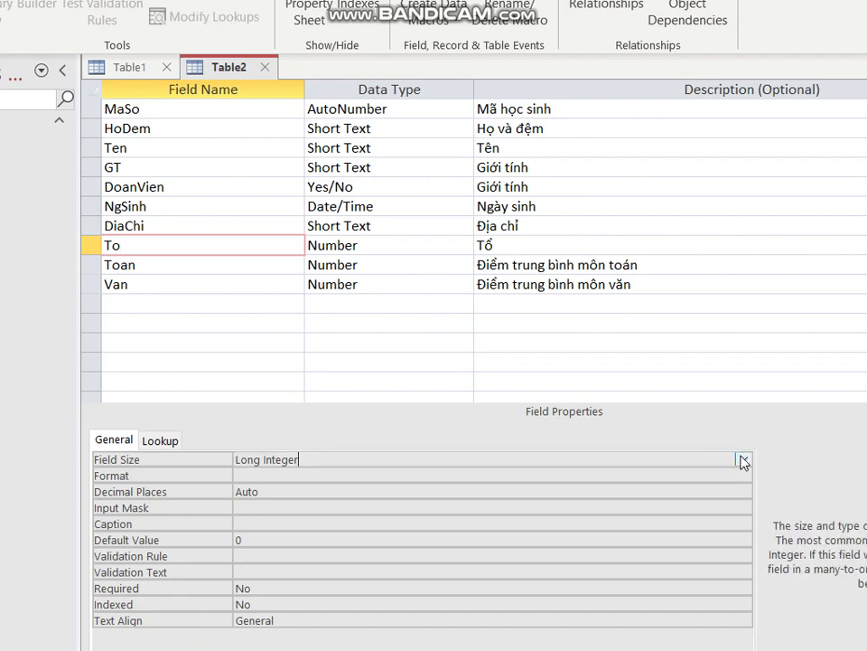
pyautogui.click(578, 475)
# Set the field size of the Toan field to Decimal
pyautogui.click(160, 266)
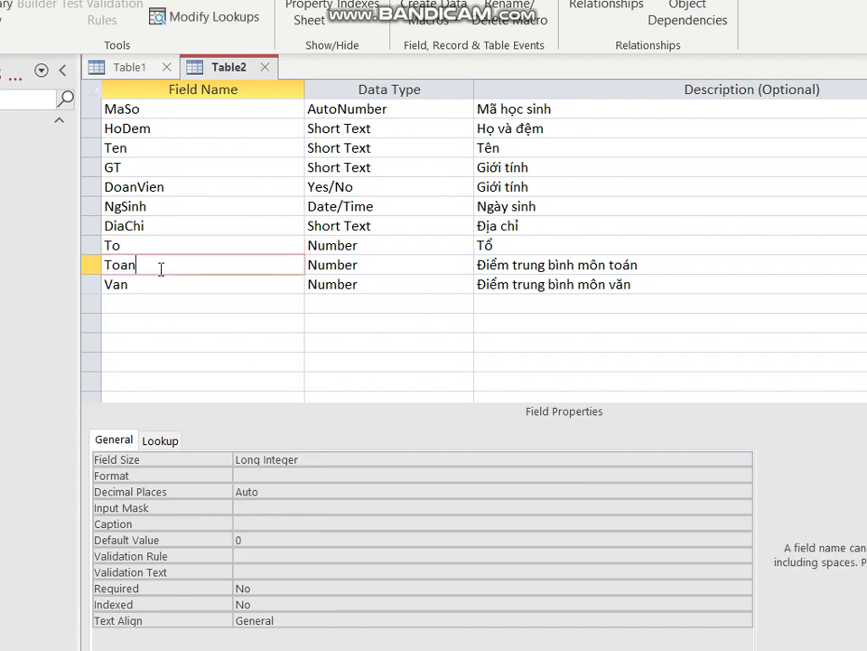
pyautogui.click(406, 461)
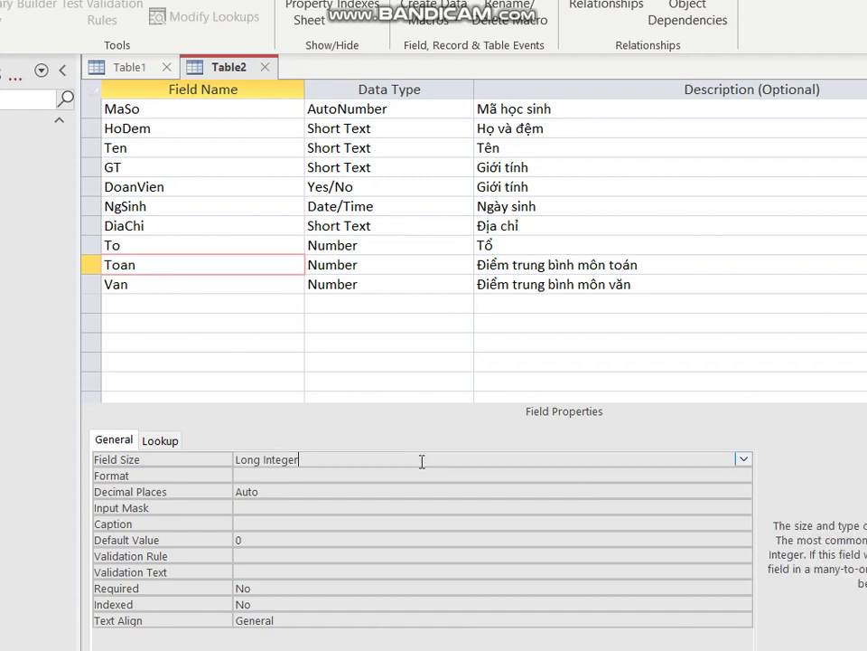
pyautogui.click(742, 460)
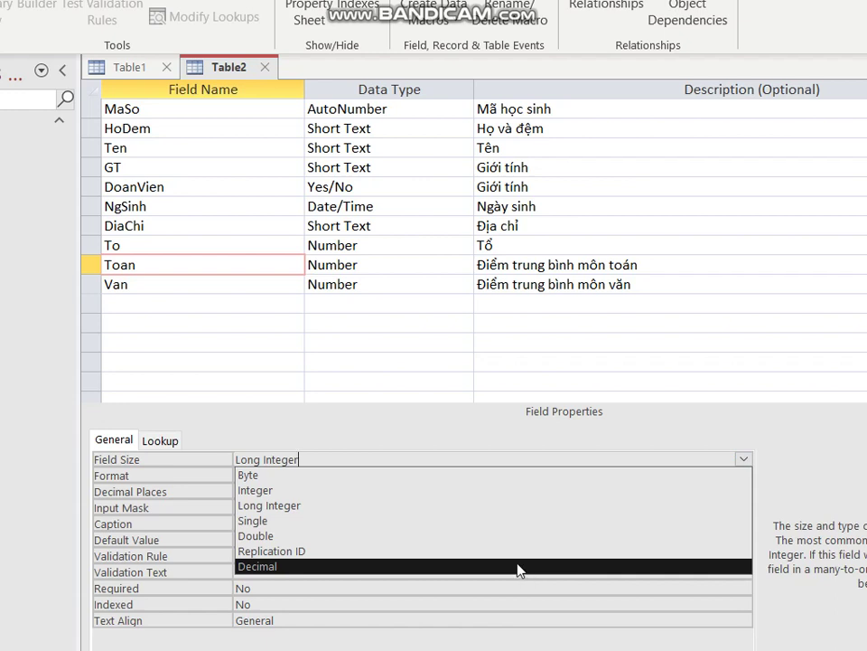
pyautogui.click(518, 566)
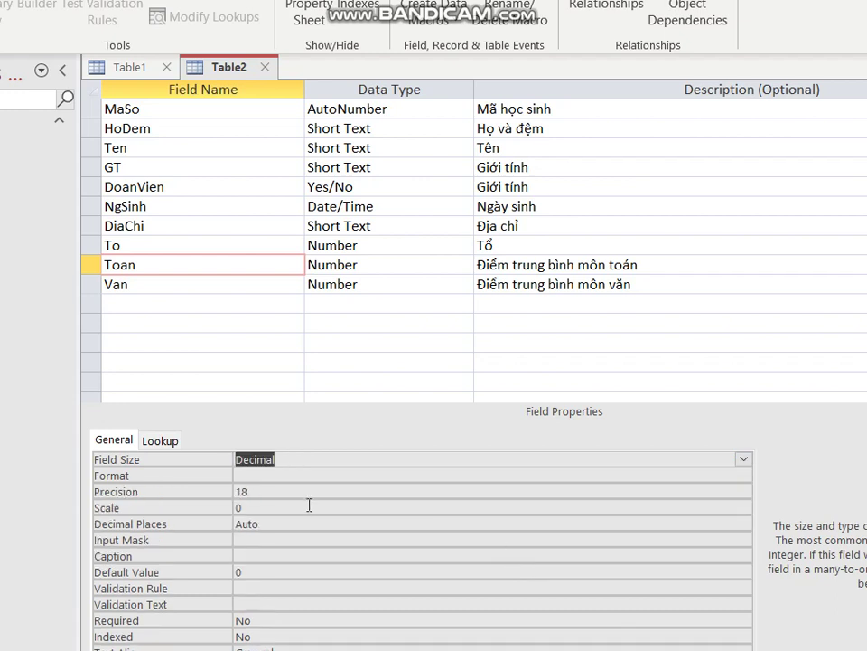
# Set the Toan field's scale to 1 and its decimal places to 1
pyautogui.click(259, 508)
pyautogui.press('BackSpace')
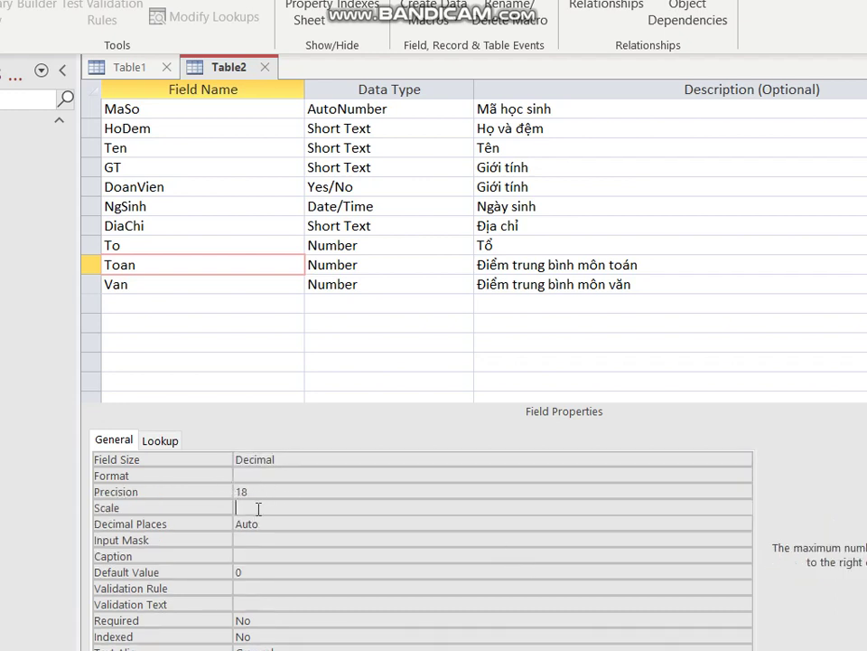
pyautogui.write('1')
pyautogui.press('Tab')
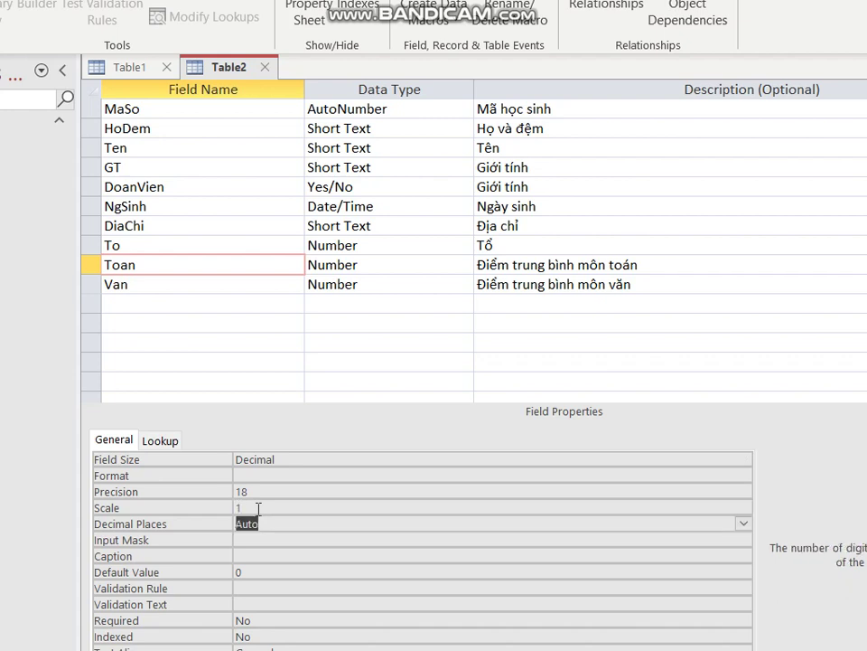
pyautogui.write('1')
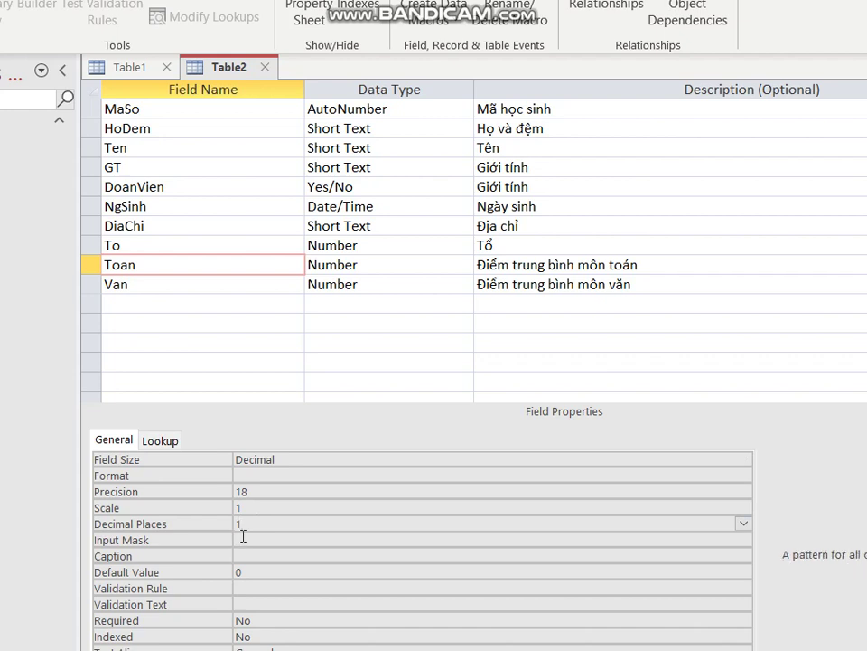
# Set the input mask of the Toan field to 9.9 without saving the table
pyautogui.click(241, 538)
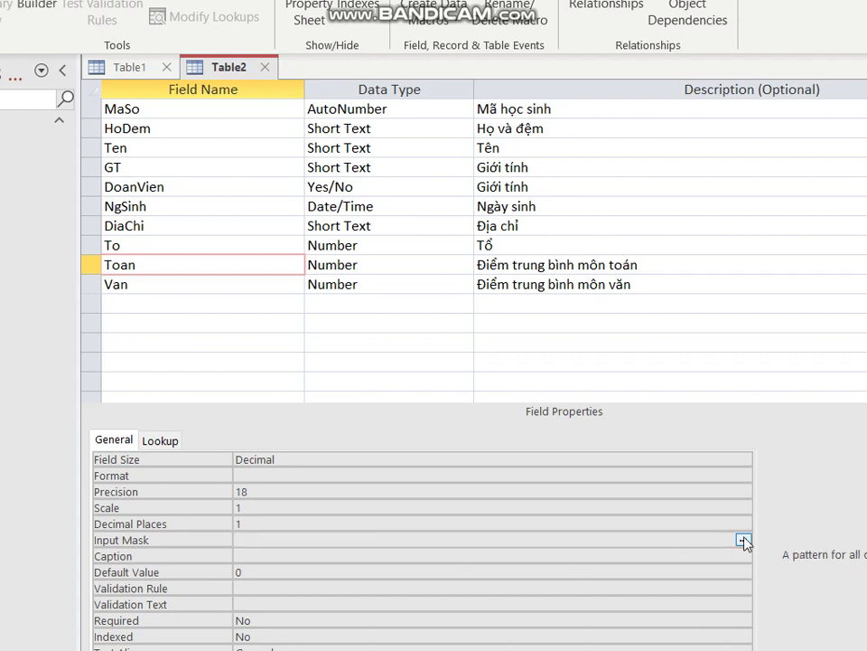
pyautogui.click(743, 540)
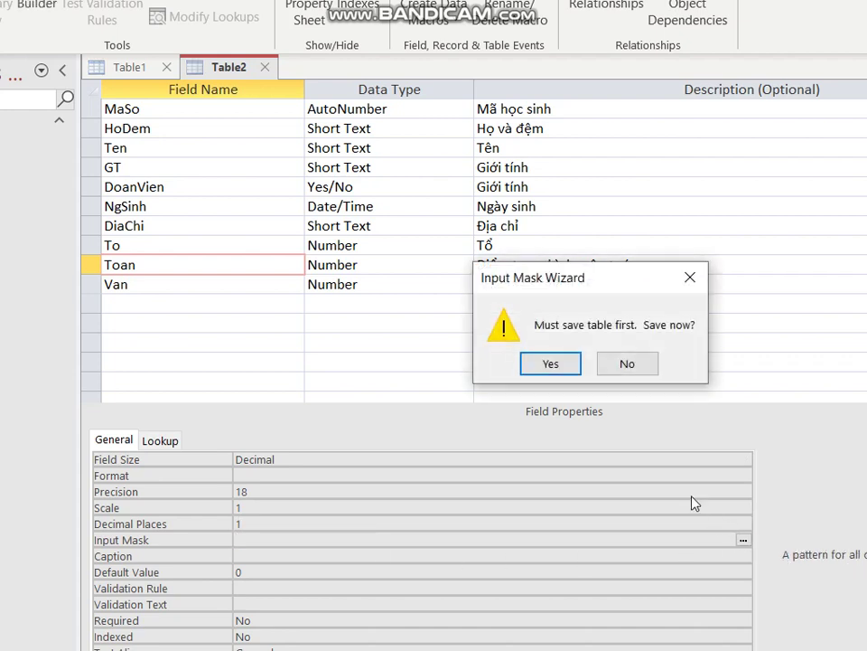
pyautogui.click(688, 278)
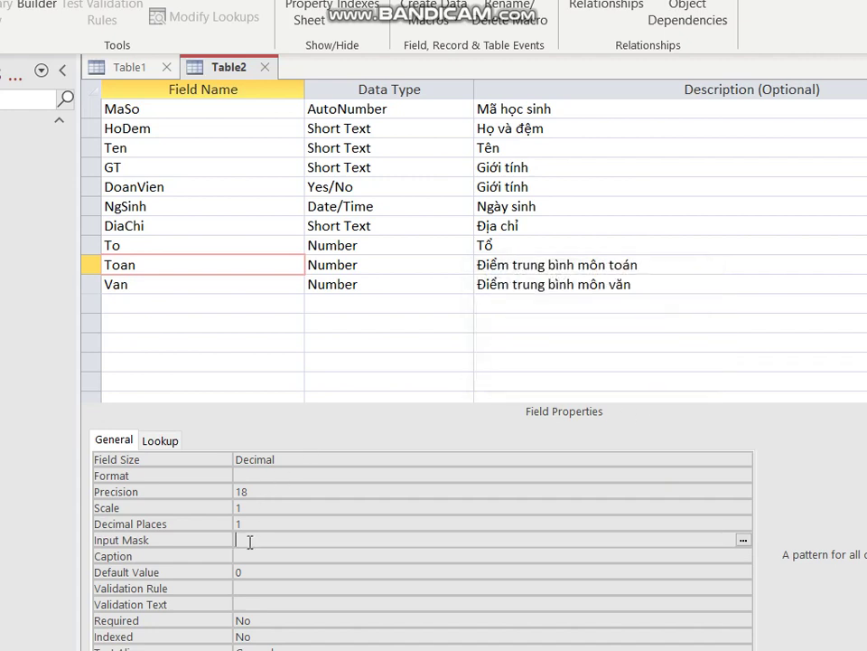
pyautogui.write('9.9')
# Set the field size of the Van field to Decimal
pyautogui.click(261, 281)
pyautogui.click(325, 459)
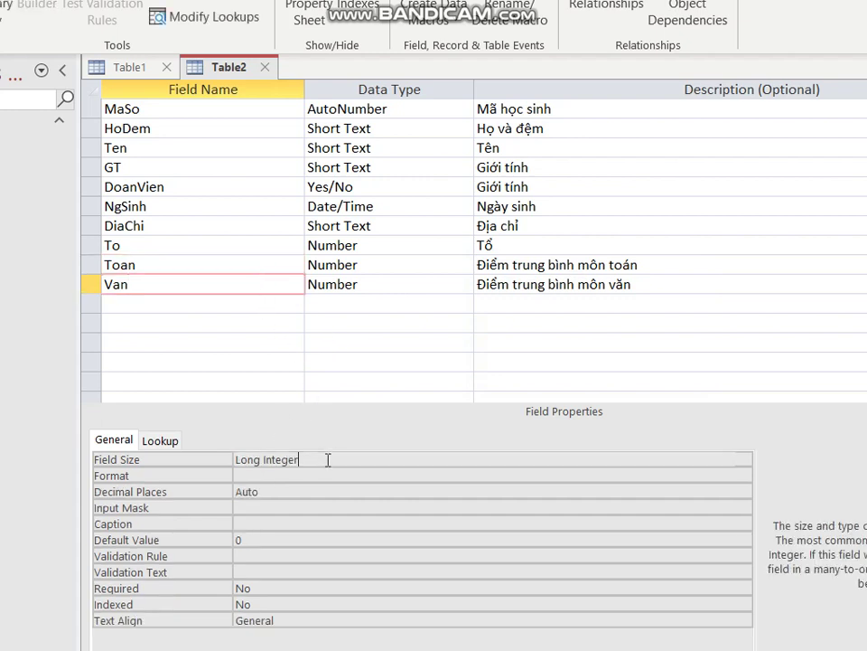
pyautogui.click(743, 461)
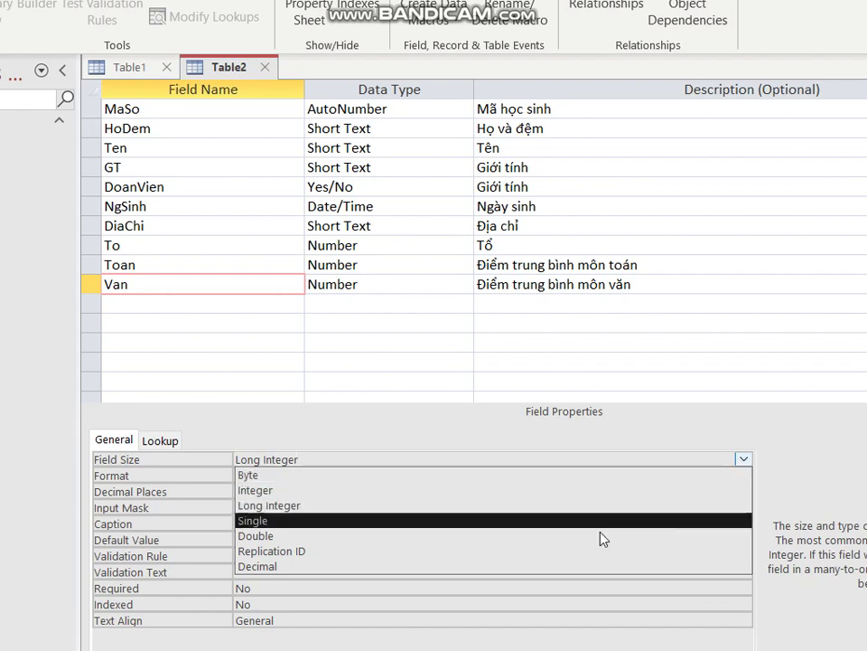
pyautogui.click(579, 566)
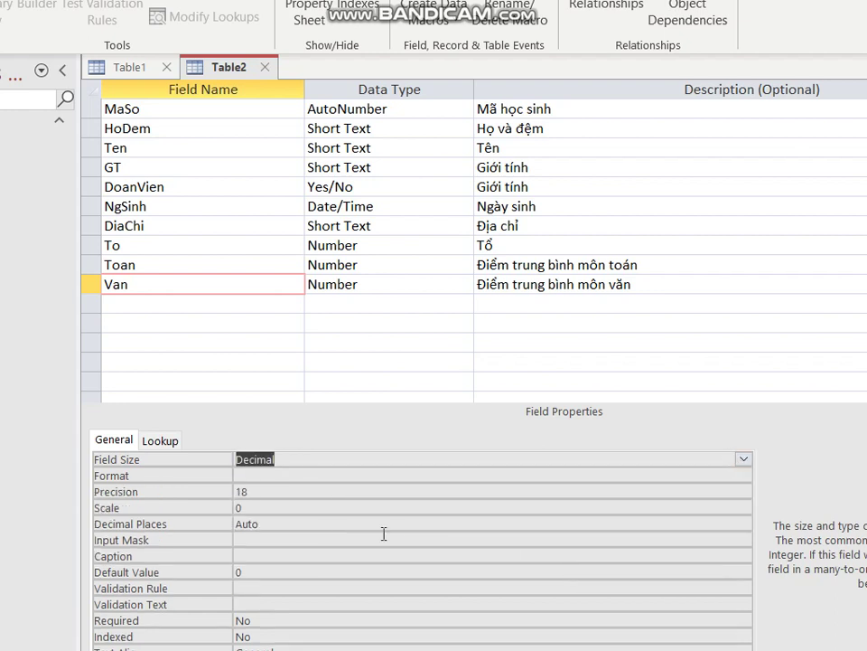
# Set the Van field's scale and decimal places to 1 and its input mask to 9.9
pyautogui.click(271, 509)
pyautogui.press('BackSpace')
pyautogui.write('1')
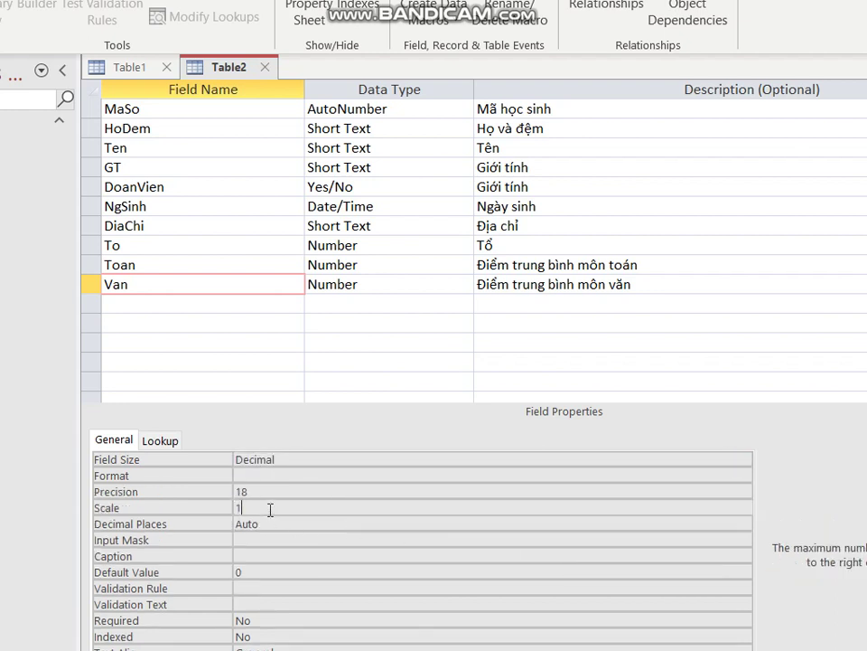
pyautogui.press('Return')
pyautogui.write('1')
pyautogui.press('Return')
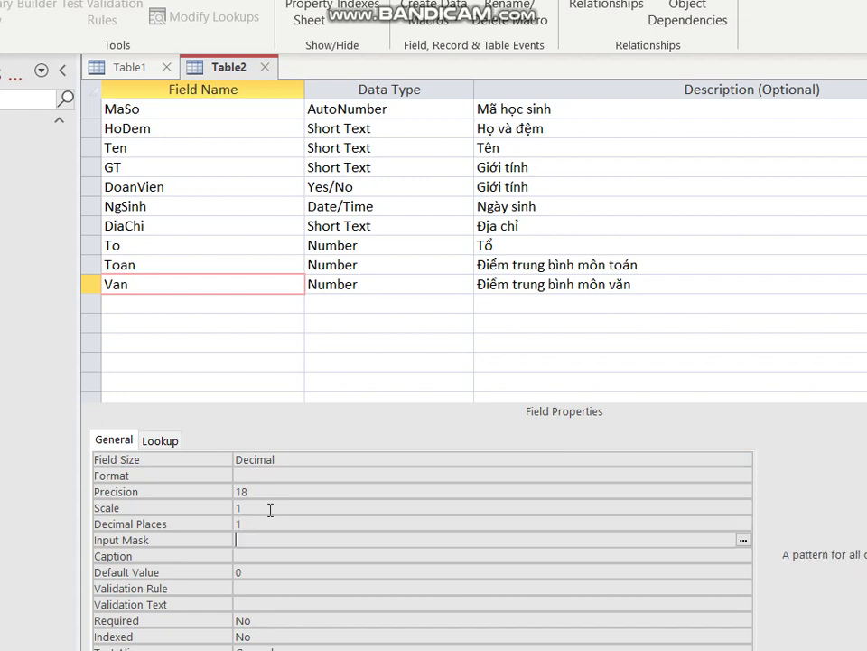
pyautogui.write('9.9')
# Make the MaSo field the primary key of the table
pyautogui.click(175, 110)
pyautogui.rightClick(177, 112)
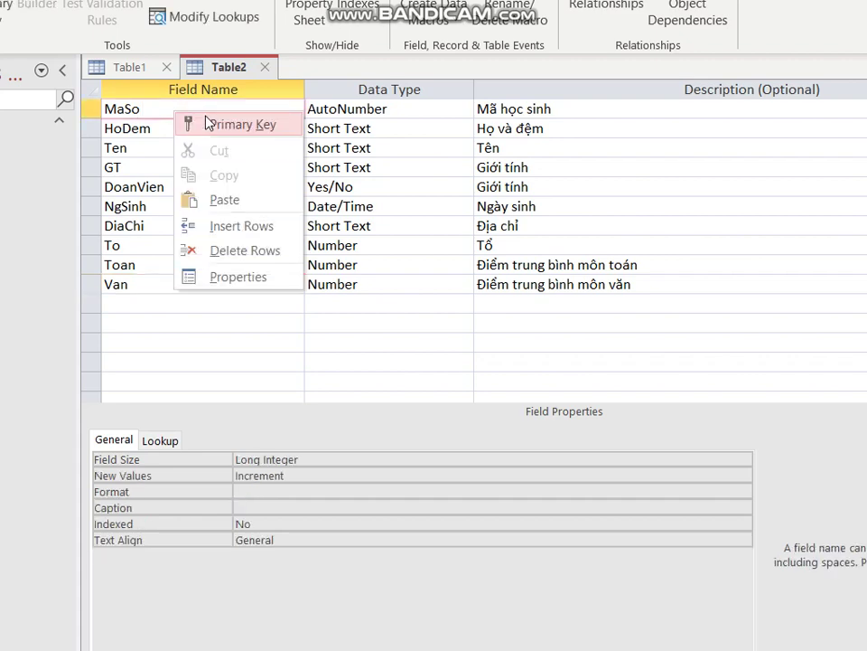
pyautogui.click(206, 127)
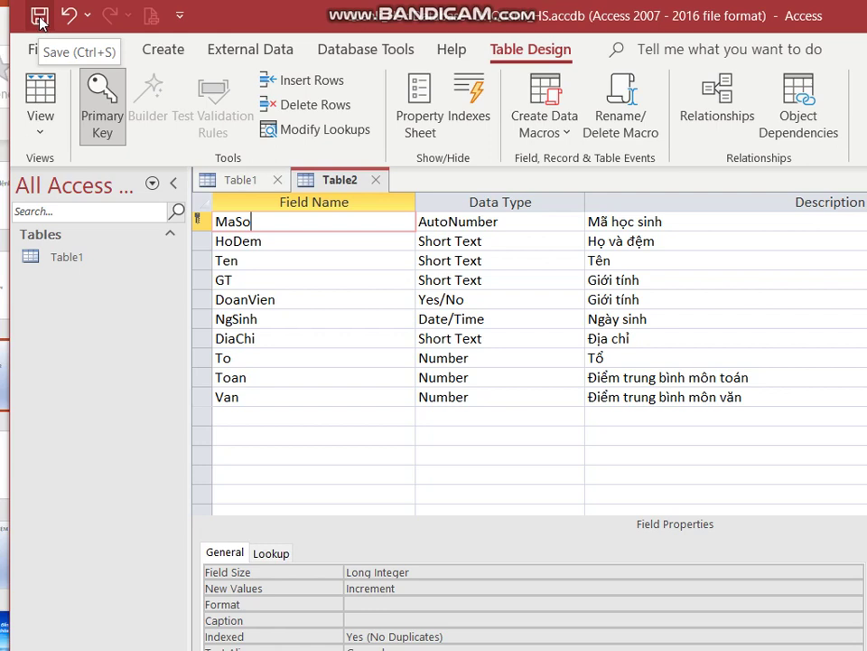
# Save the new table under the name HOC_SINH
pyautogui.click(39, 16)
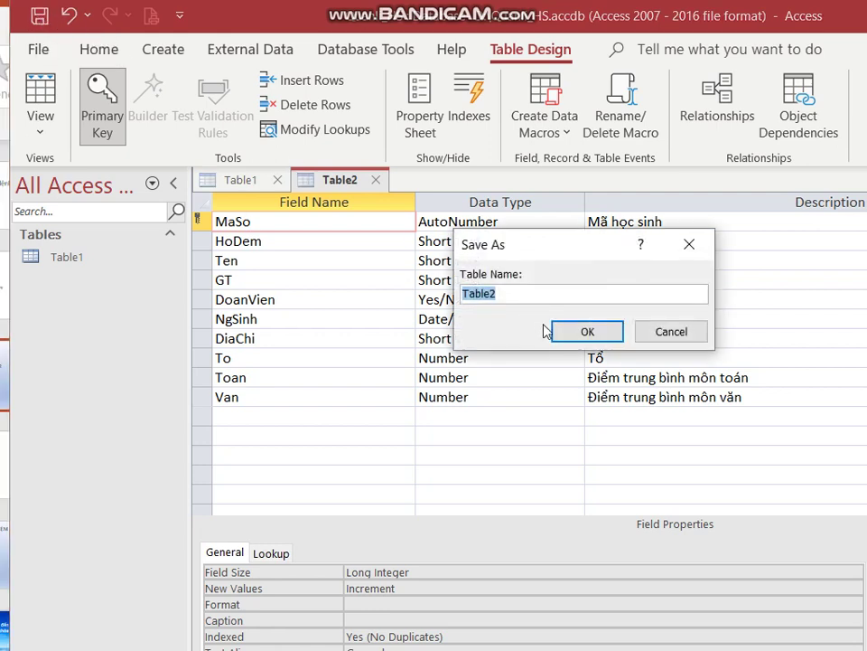
pyautogui.write('HOC')
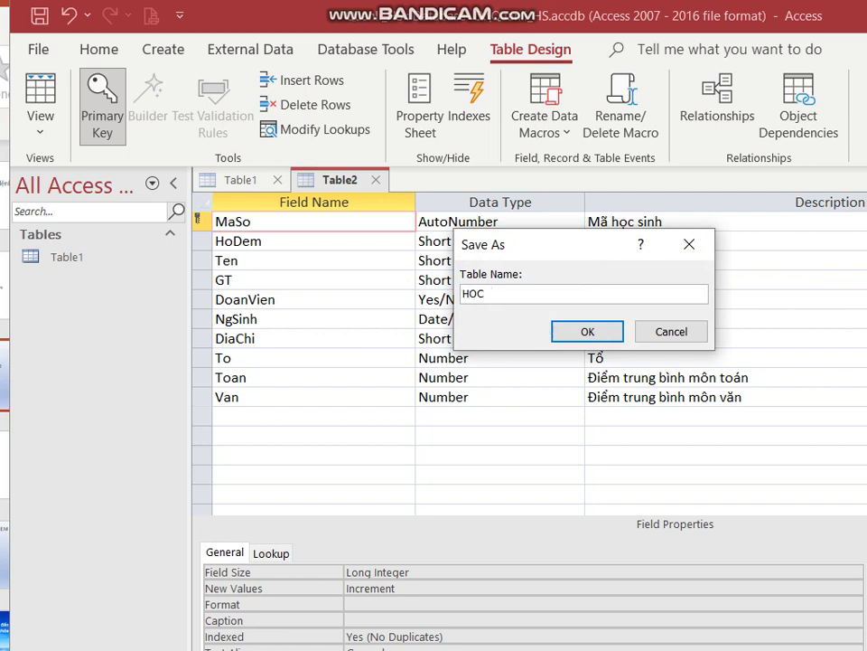
pyautogui.write('_SINH')
pyautogui.click(583, 332)
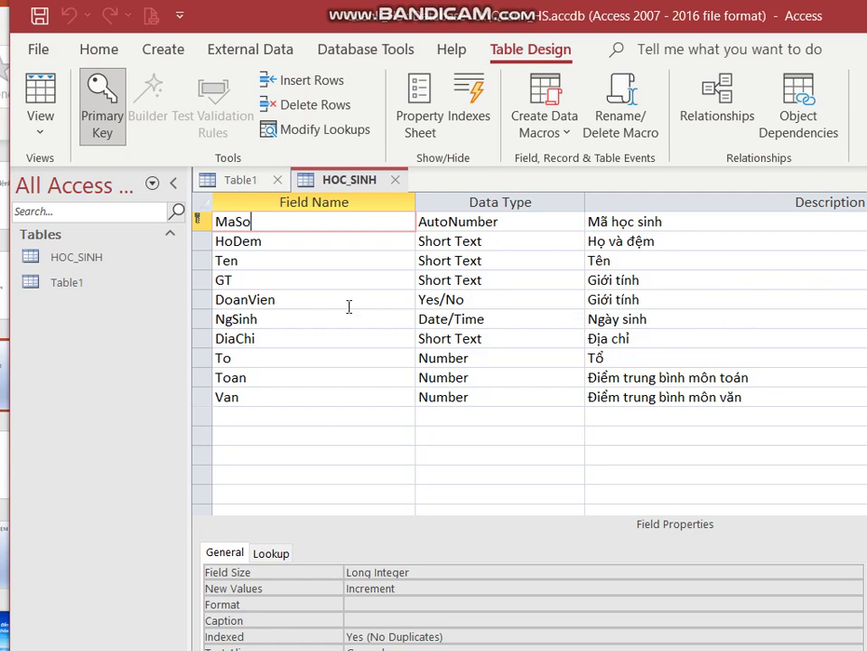
# Move the DoanVien field below NgSinh in the HOC_SINH design and save the table
pyautogui.moveTo(197, 299); pyautogui.dragTo(201, 325)
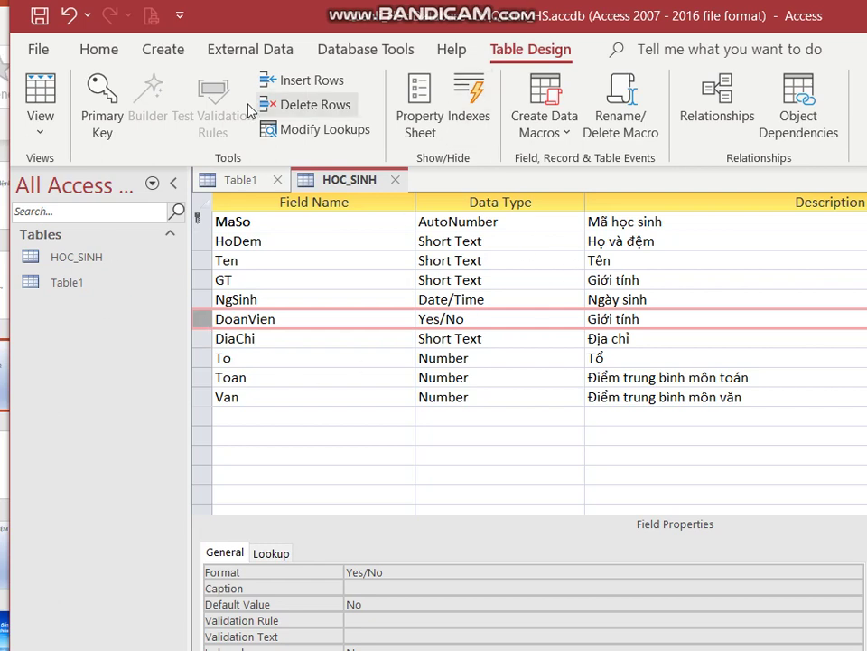
pyautogui.click(39, 16)
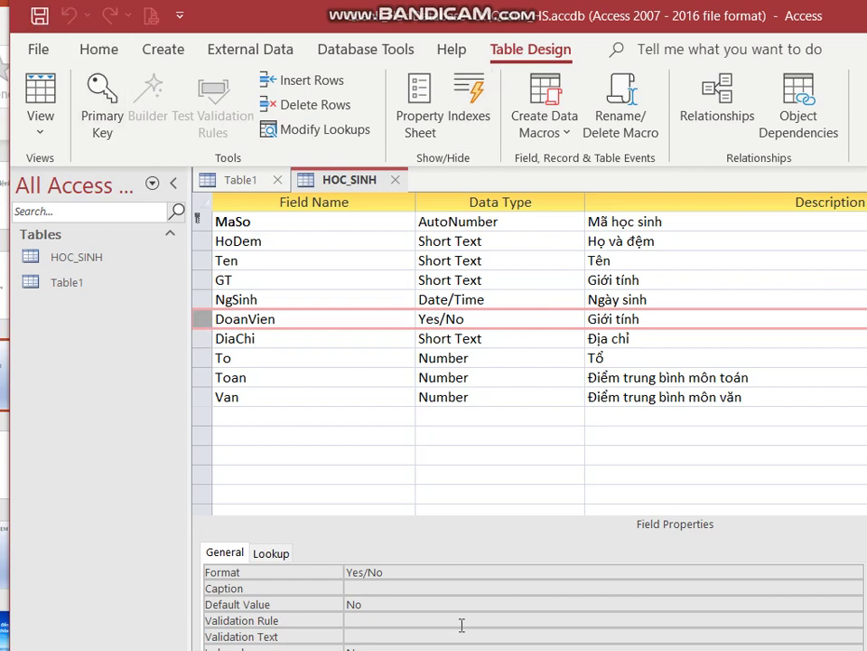
# Open the HOC_SINH table in Datasheet View and hide the Field List
pyautogui.rightClick(86, 256)
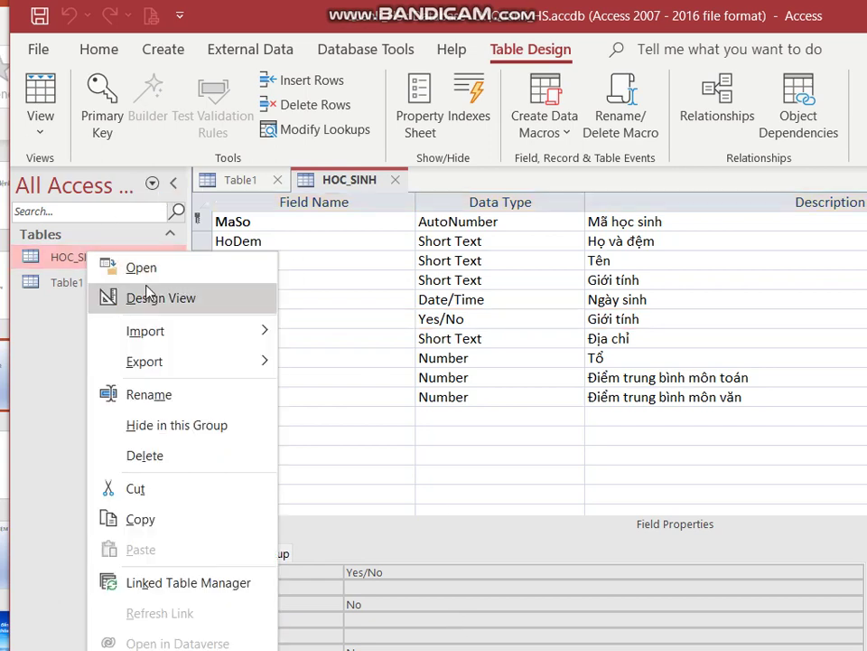
pyautogui.doubleClick(63, 259)
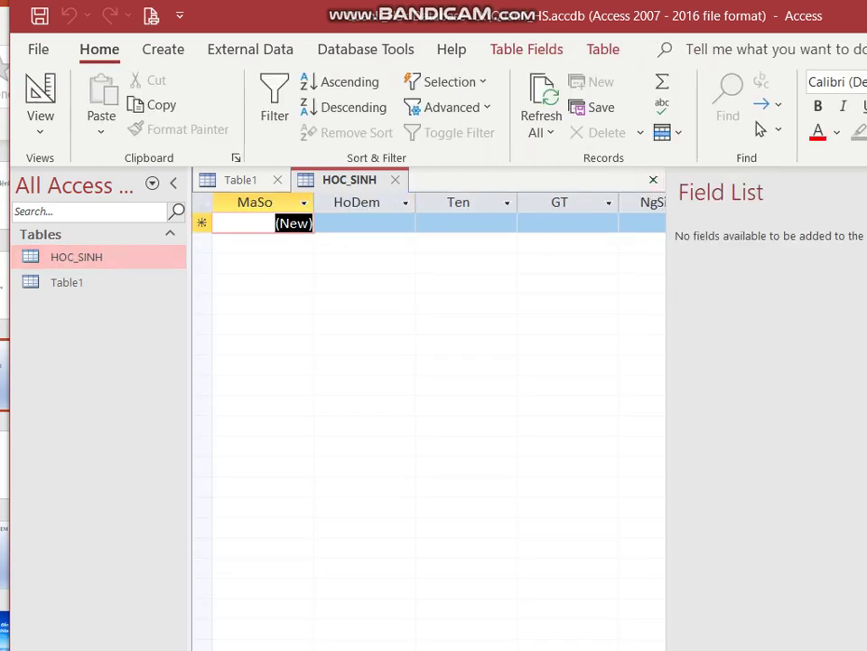
pyautogui.hotkey('alt', 'F8')
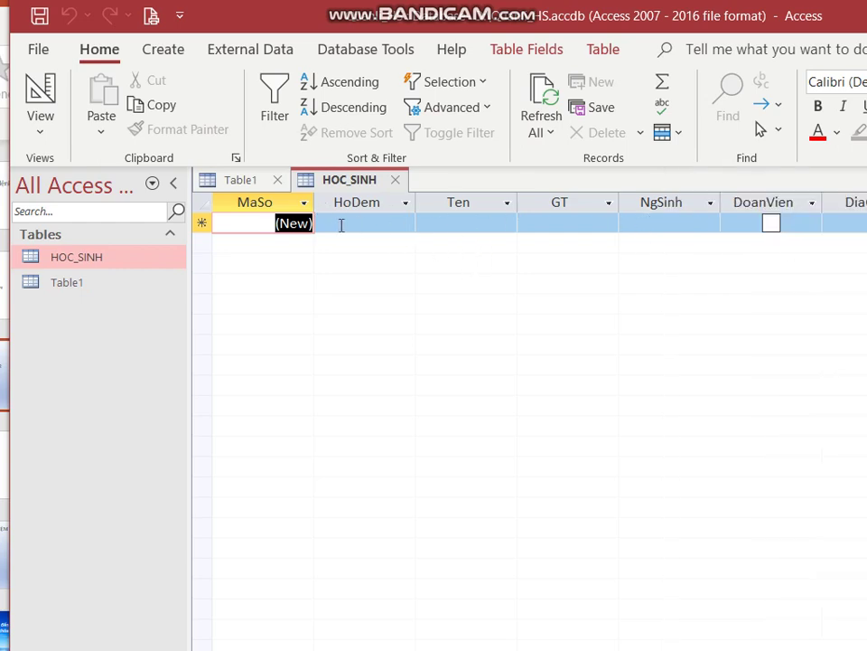
# Return the HOC_SINH table to Design View and close it
pyautogui.rightClick(339, 180)
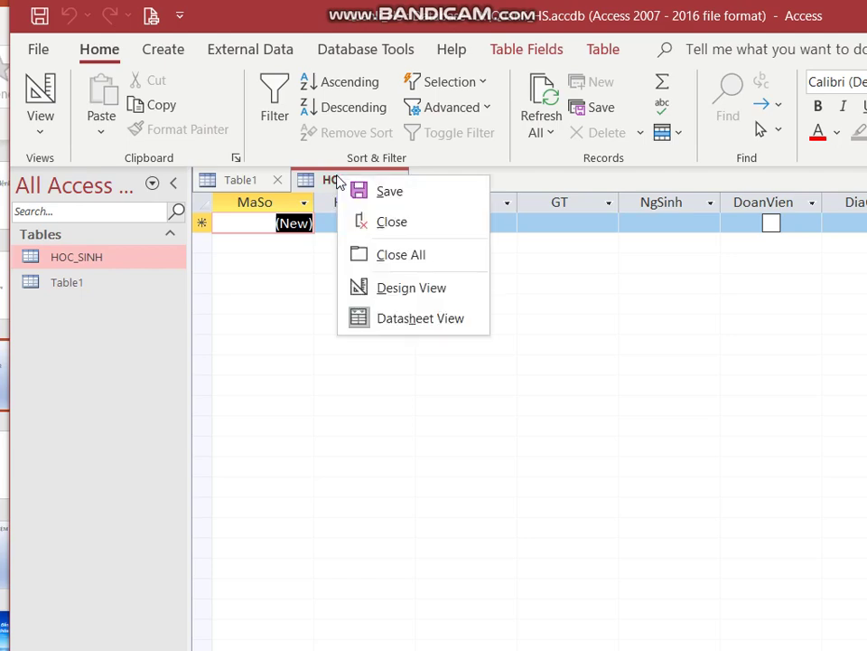
pyautogui.click(398, 294)
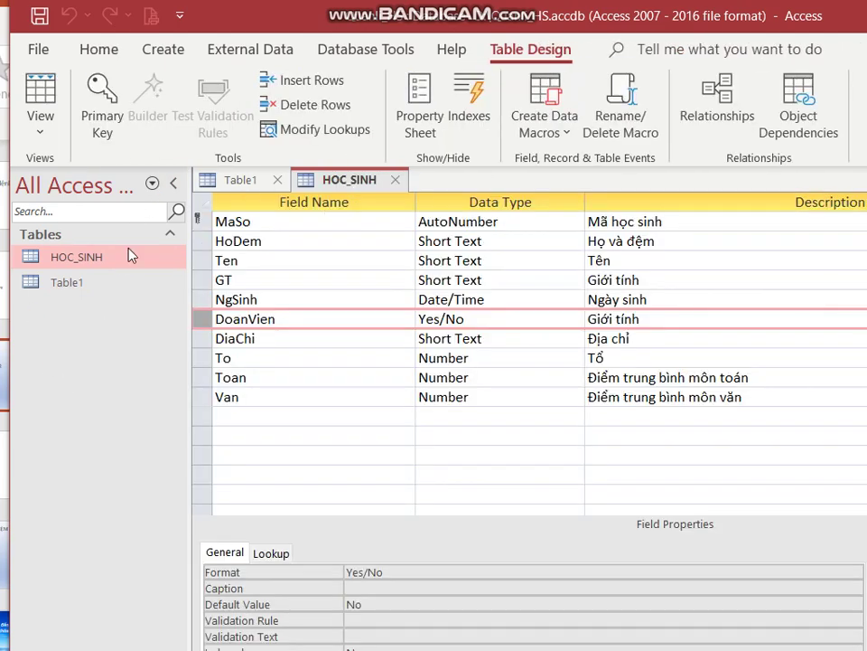
pyautogui.rightClick(341, 180)
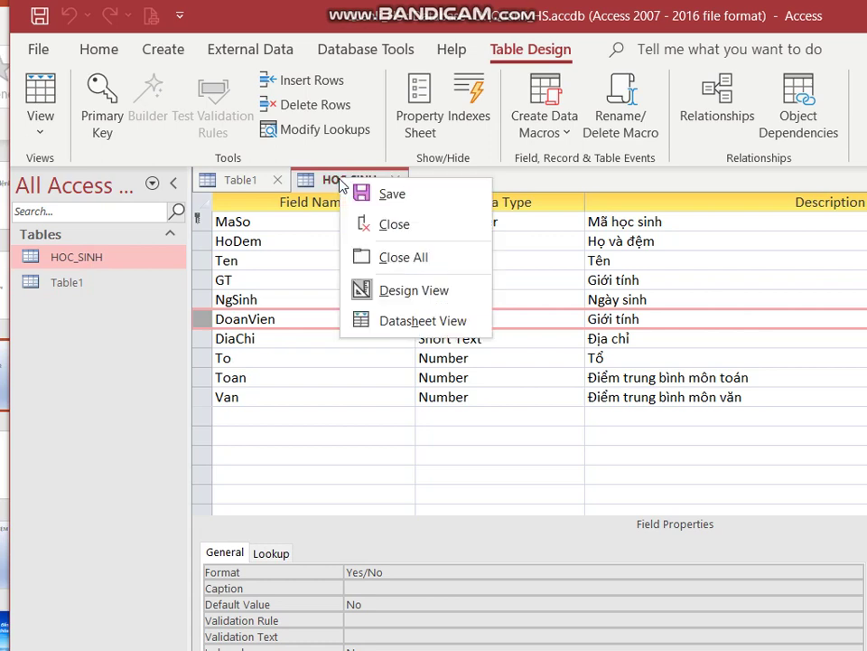
pyautogui.click(397, 235)
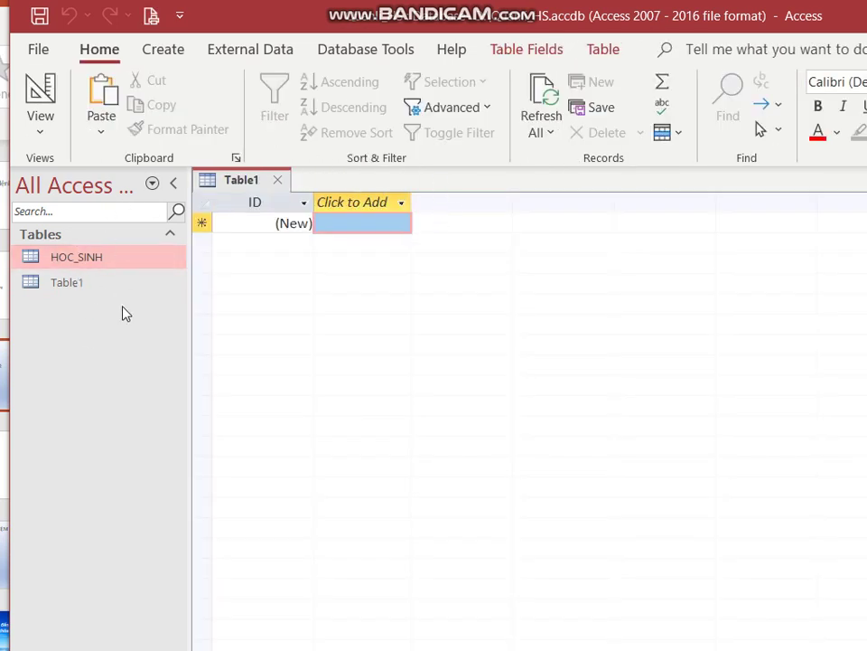